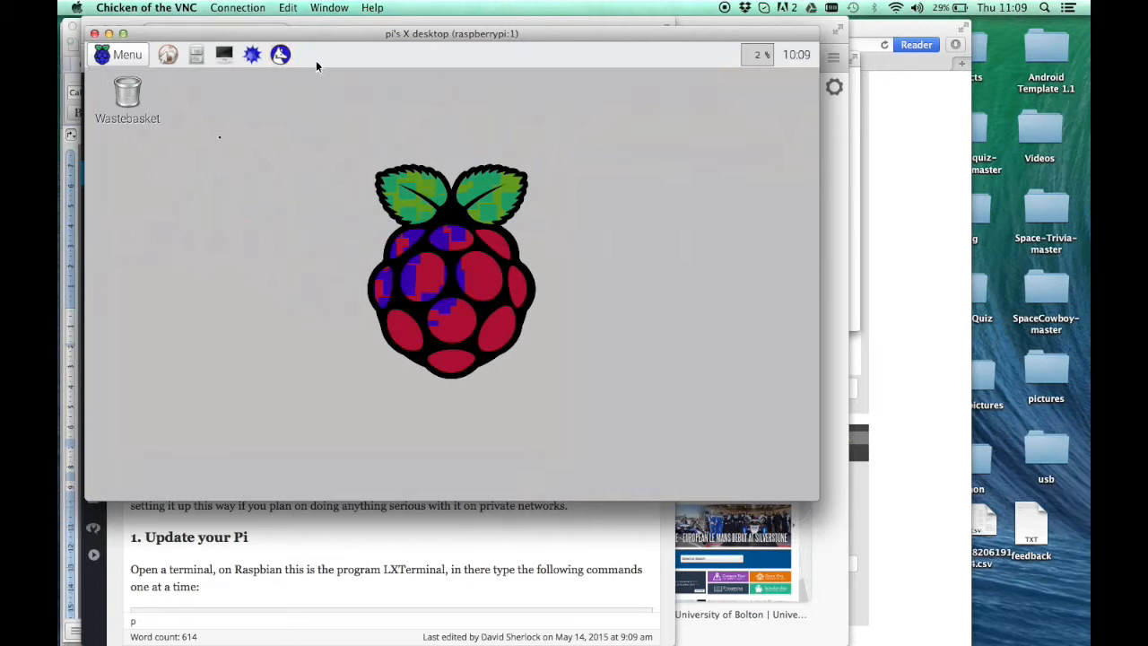
Open an LXTerminal window on the Raspberry Pi desktop
{"action": "left_click_drag", "start_coordinate": [387, 39], "coordinate": [468, 138]}
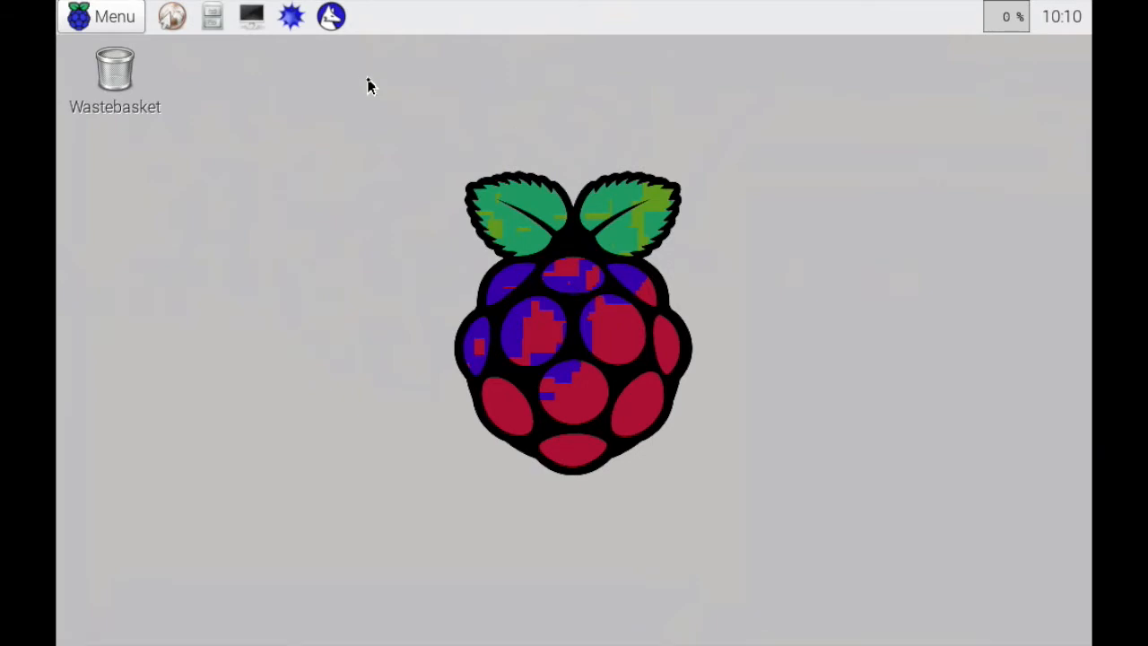
{"action": "left_click", "coordinate": [251, 27]}
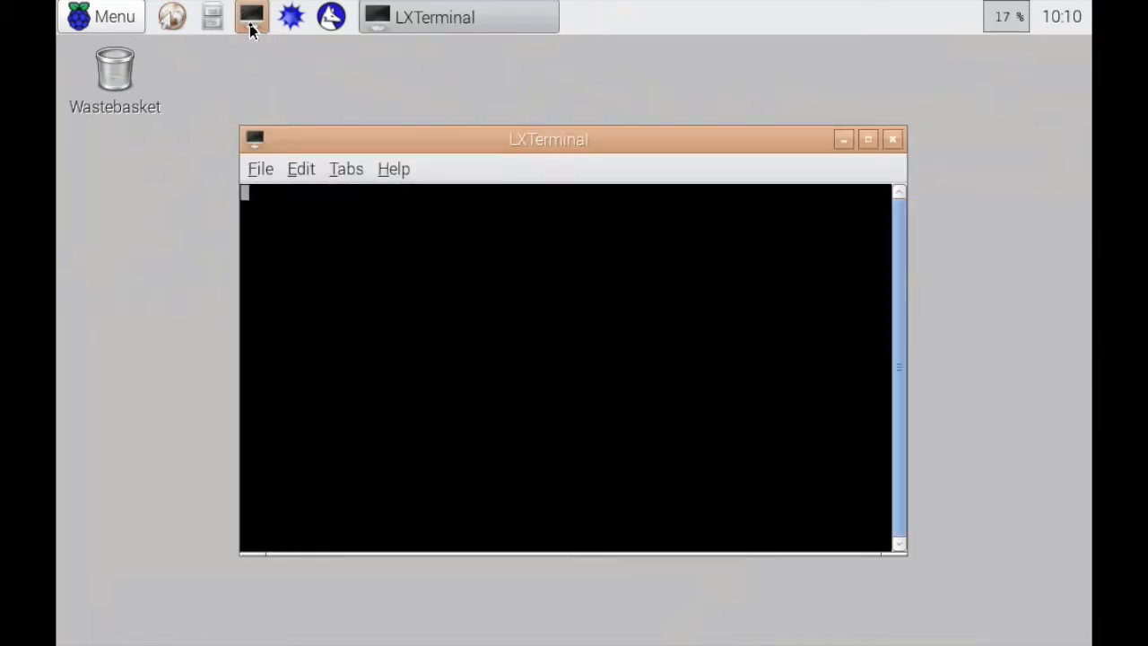
{"action": "type", "text": "apt"}
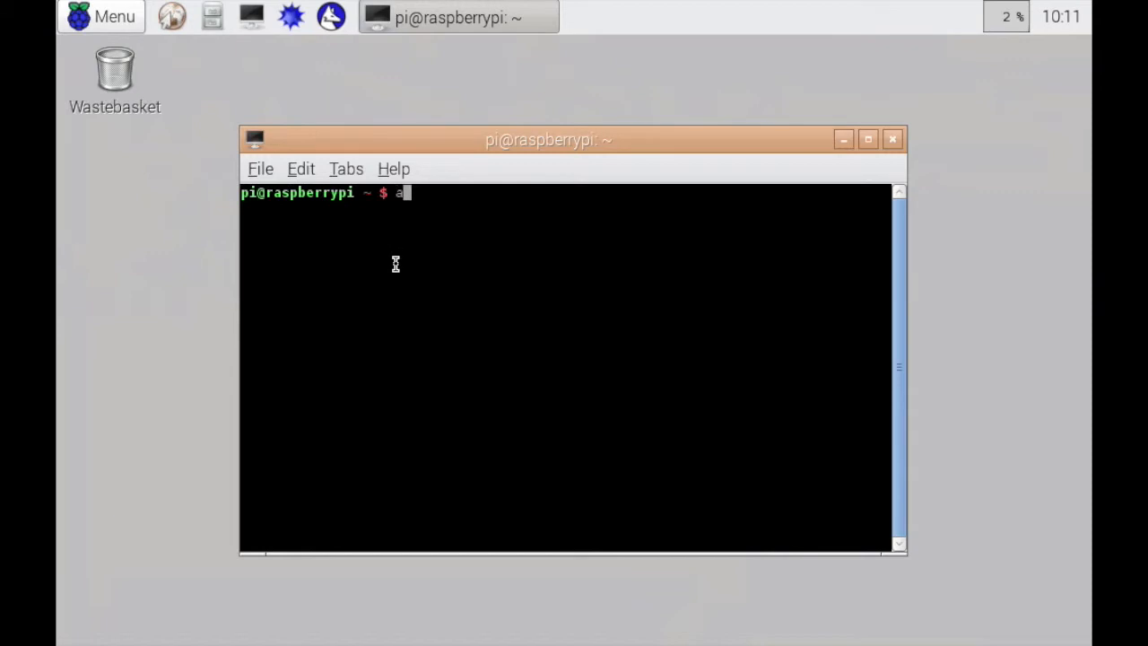
{"action": "key", "text": "BackSpace"}
{"action": "key", "text": "BackSpace"}
{"action": "key", "text": "BackSpace"}
Set the terminal font size to 16 in the LXTerminal preferences, keeping the Monospace Regular font
{"action": "left_click", "coordinate": [266, 172]}
{"action": "mouse_move", "coordinate": [301, 170]}
{"action": "left_click", "coordinate": [314, 260]}
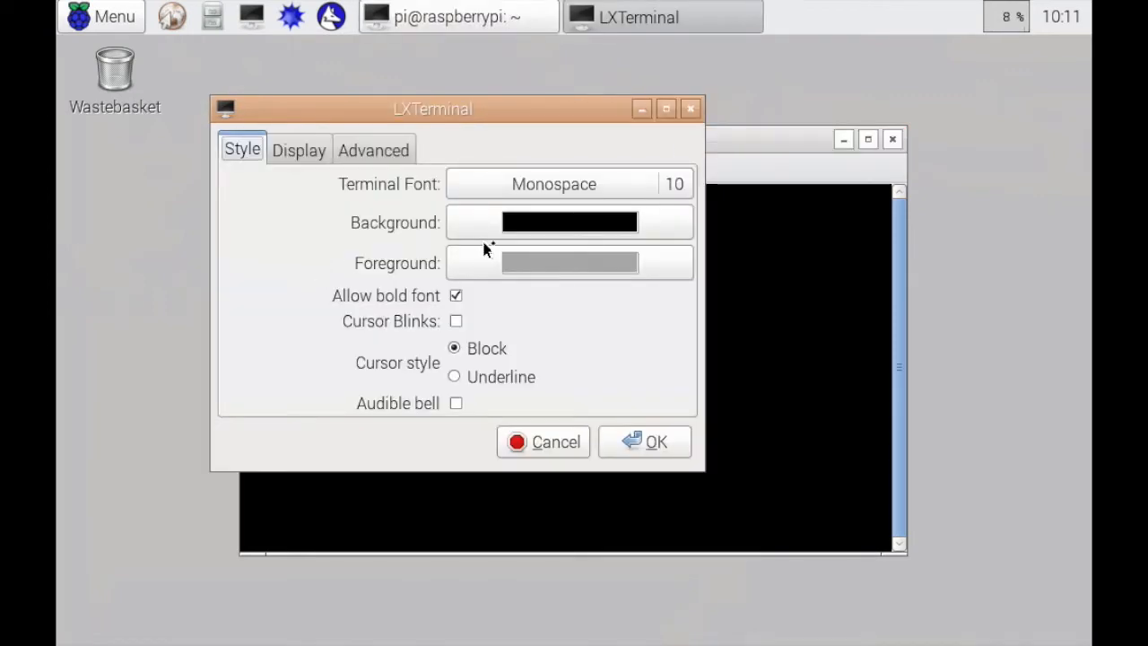
{"action": "left_click", "coordinate": [672, 184]}
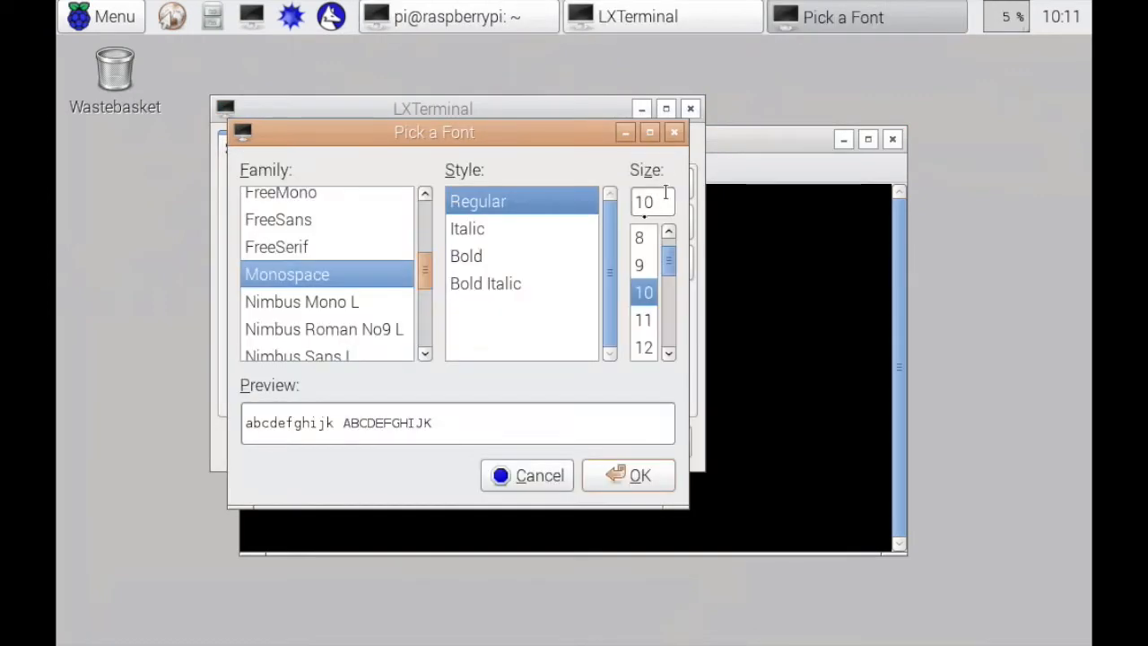
{"action": "left_click", "coordinate": [669, 353]}
{"action": "left_click", "coordinate": [669, 354]}
{"action": "left_click", "coordinate": [669, 353]}
{"action": "left_click", "coordinate": [669, 353]}
{"action": "left_click", "coordinate": [643, 349]}
{"action": "left_click", "coordinate": [641, 485]}
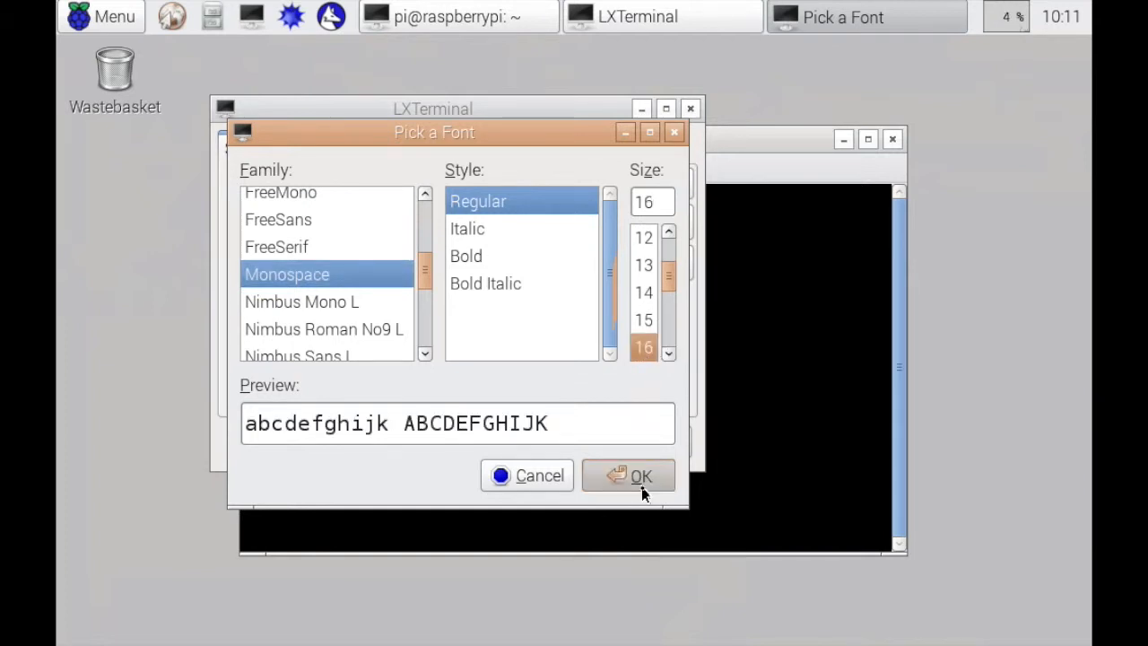
{"action": "left_click", "coordinate": [638, 441]}
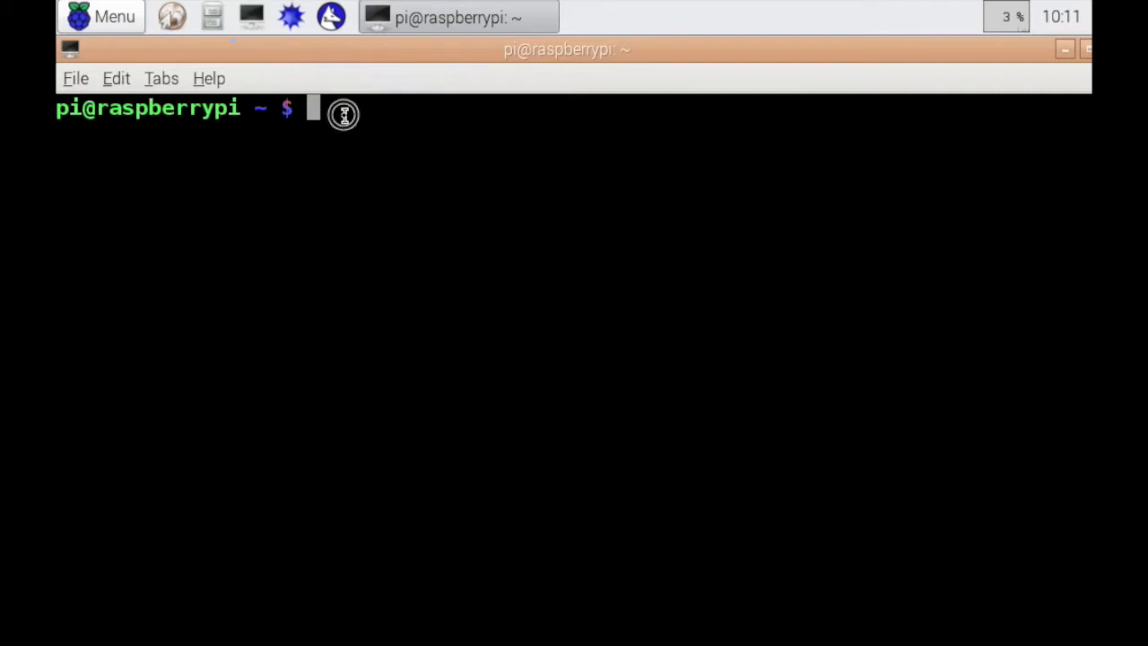
Refresh the package lists with administrator rights by running "sudo apt-get update"
{"action": "type", "text": "apt-get"}
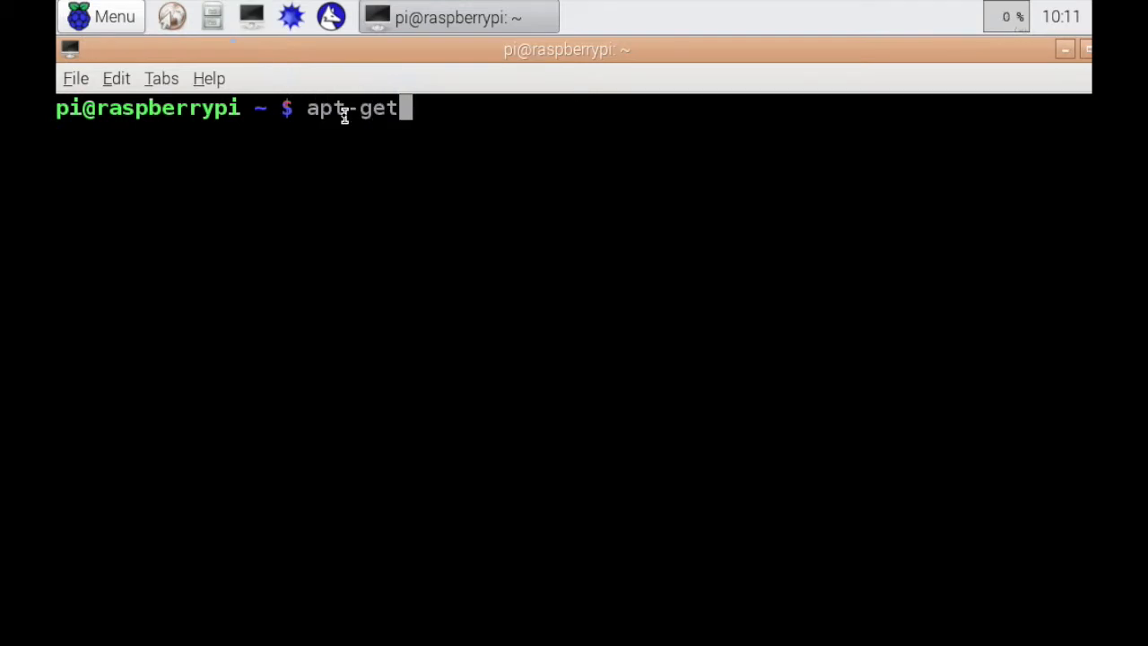
{"action": "type", "text": " update"}
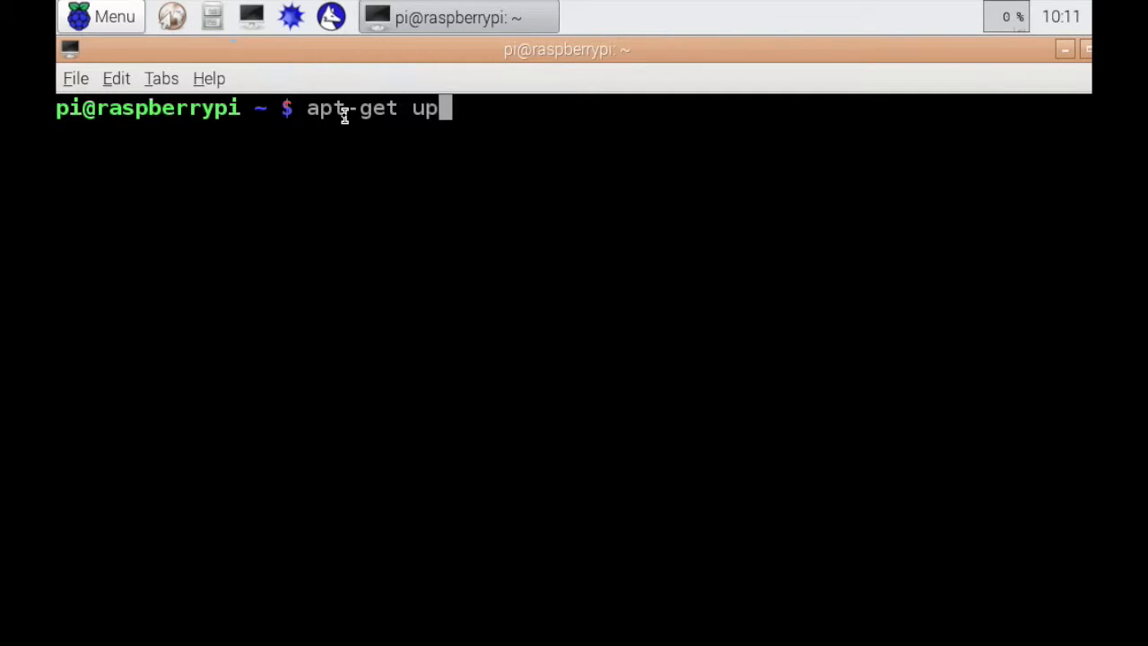
{"action": "key", "text": "Left"}
{"action": "key", "text": "Left"}
{"action": "key", "text": "Left"}
{"action": "key", "text": "Left"}
{"action": "key", "text": "Left"}
{"action": "key", "text": "Left"}
{"action": "key", "text": "Left"}
{"action": "key", "text": "Left"}
{"action": "key", "text": "Left"}
{"action": "key", "text": "Left"}
{"action": "key", "text": "Left"}
{"action": "key", "text": "Left"}
{"action": "key", "text": "Left"}
{"action": "key", "text": "Left"}
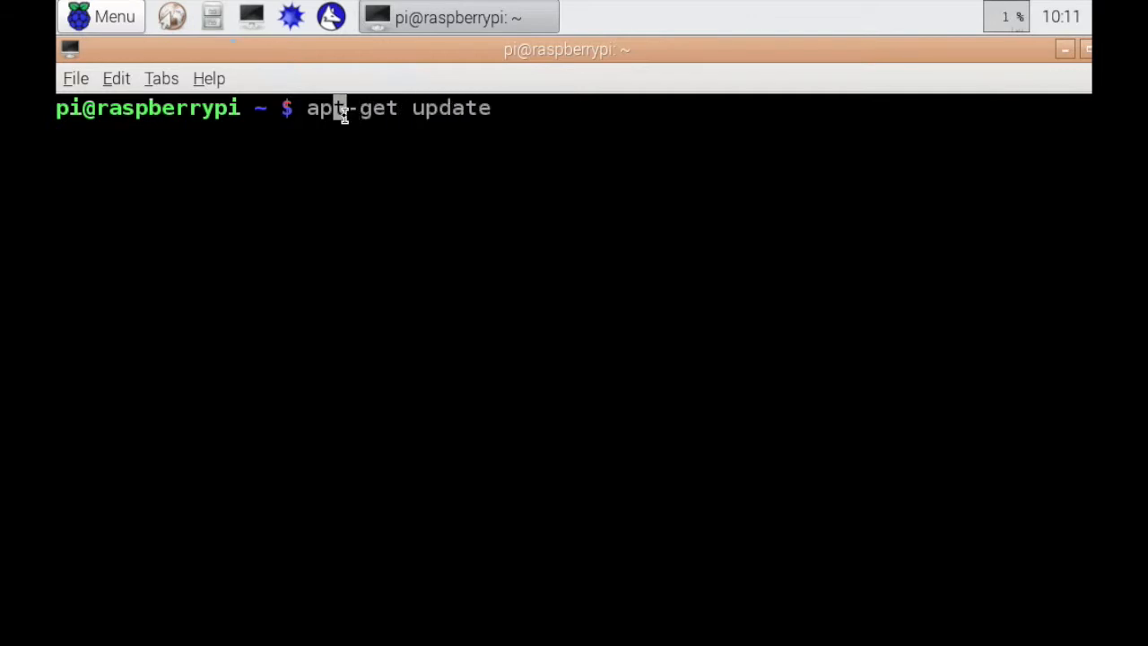
{"action": "type", "text": "sudo"}
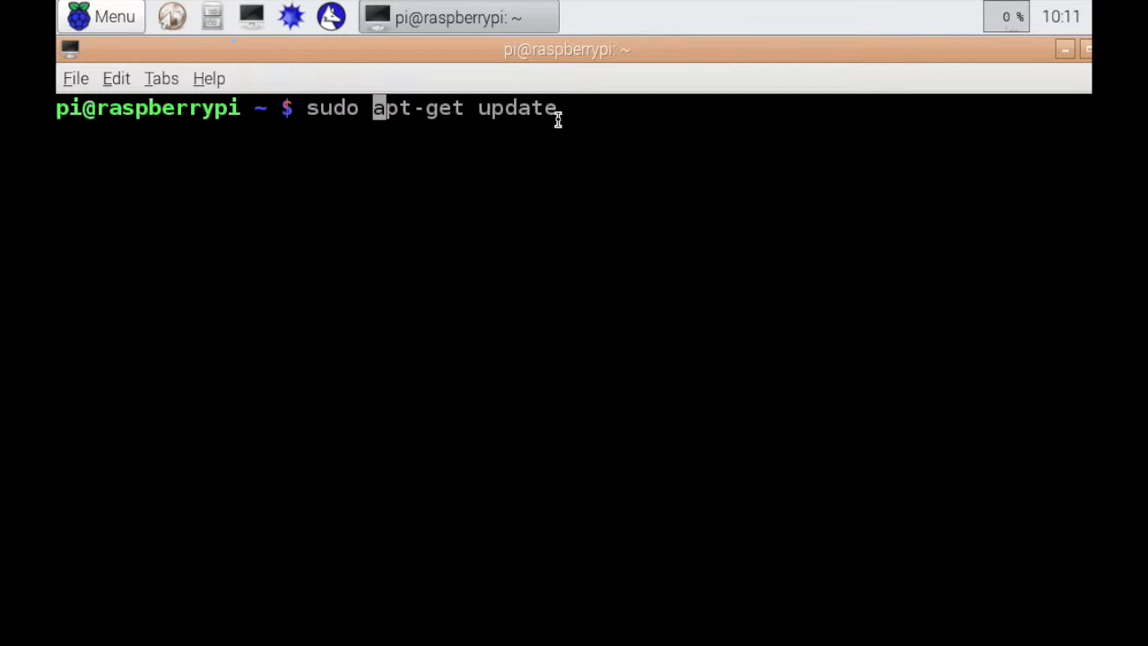
{"action": "key", "text": "Right"}
{"action": "key", "text": "Right"}
{"action": "key", "text": "Right"}
{"action": "key", "text": "Right"}
{"action": "key", "text": "Right"}
{"action": "key", "text": "Right"}
{"action": "key", "text": "Right"}
{"action": "key", "text": "Right"}
{"action": "key", "text": "Right"}
{"action": "key", "text": "Right"}
{"action": "key", "text": "Right"}
{"action": "key", "text": "Right"}
{"action": "key", "text": "Right"}
{"action": "key", "text": "Right"}
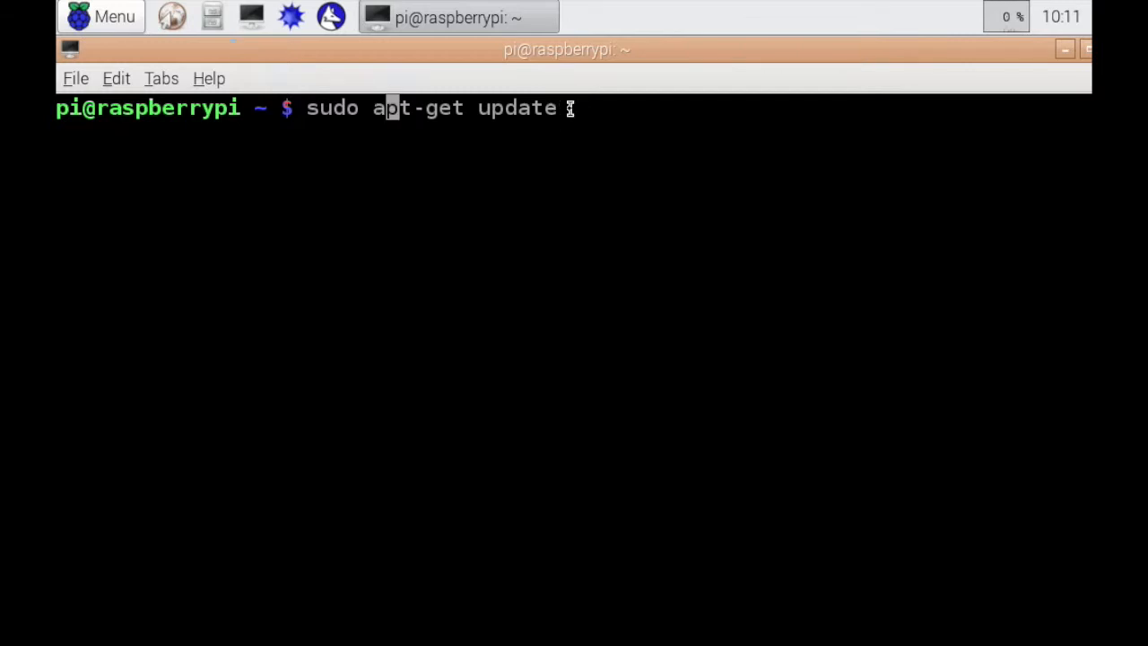
{"action": "key", "text": "Return"}
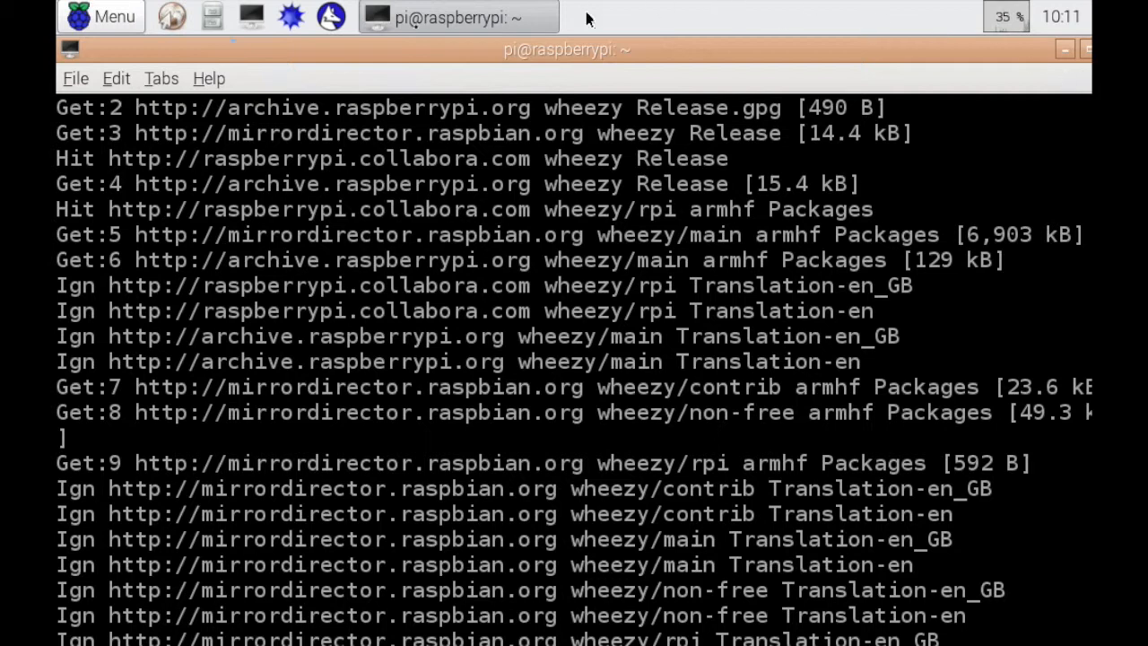
Maximize the terminal window so that it fits the Raspberry Pi desktop
{"action": "left_click", "coordinate": [1086, 53]}
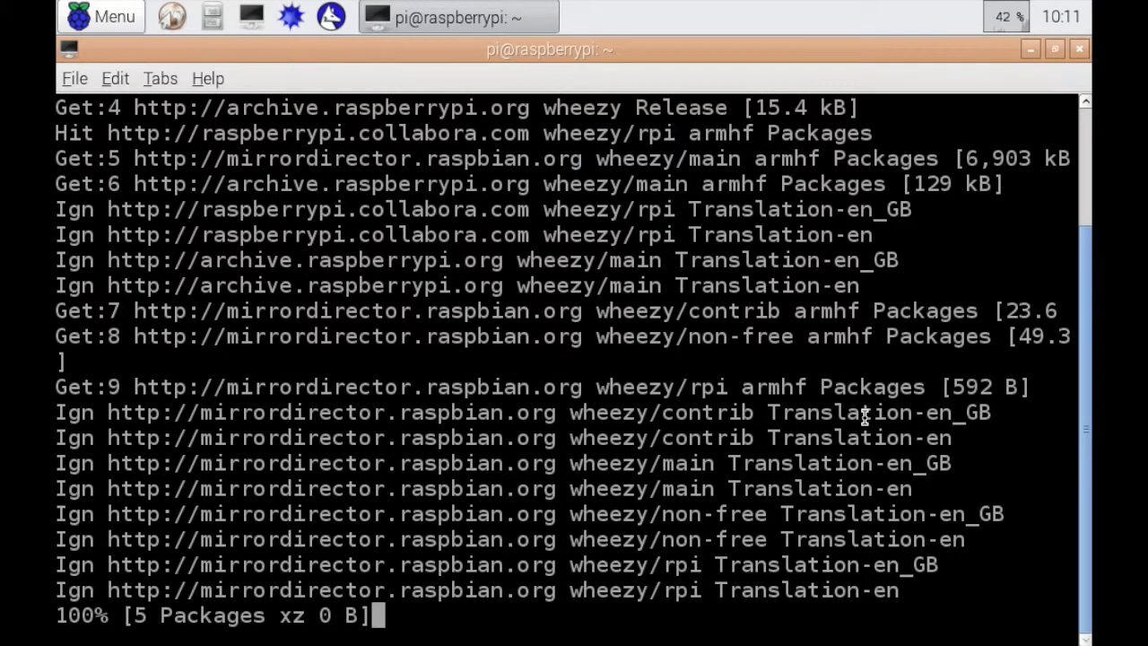
{"action": "scroll", "coordinate": [811, 433], "scroll_direction": "up", "scroll_amount": 1}
{"action": "scroll", "coordinate": [811, 433], "scroll_direction": "down", "scroll_amount": 1}
Interrupt the running package list update and clear the terminal output
{"action": "key", "text": "ctrl+c"}
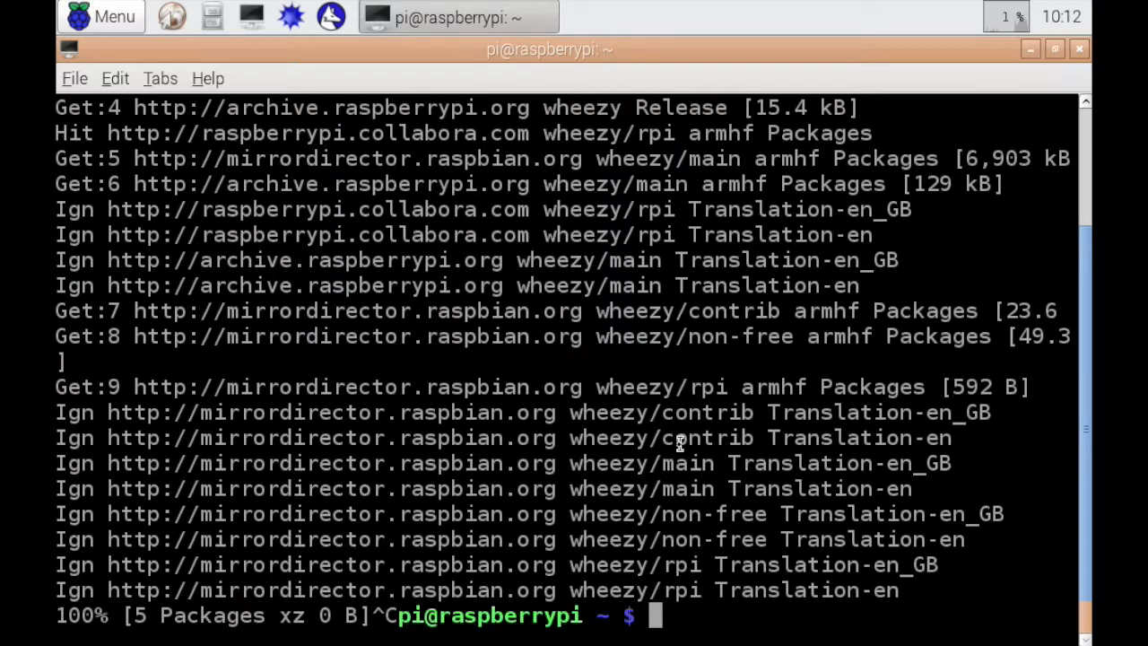
{"action": "type", "text": "clear"}
{"action": "key", "text": "Return"}
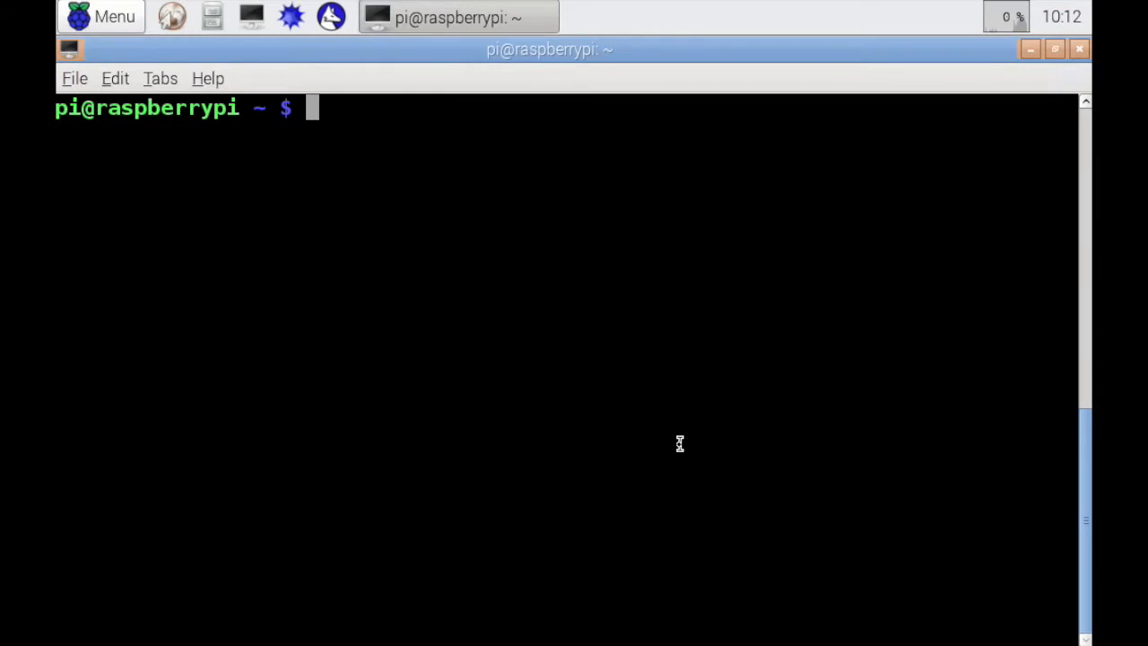
{"action": "type", "text": "sudo apt0-"}
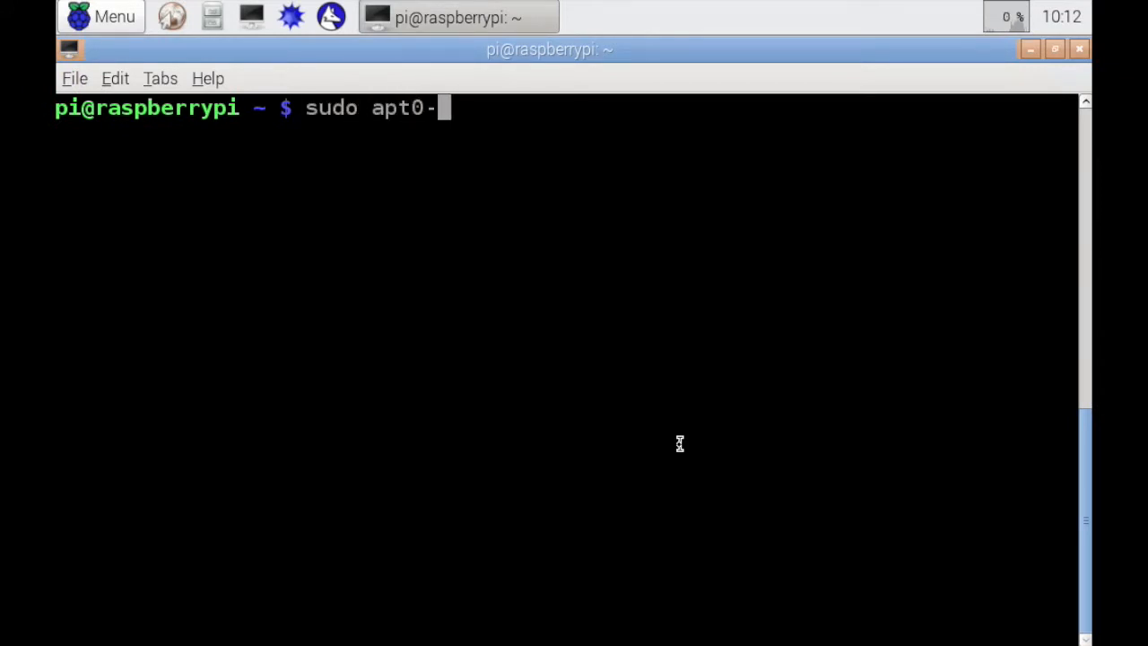
{"action": "key", "text": "BackSpace"}
{"action": "key", "text": "BackSpace"}
{"action": "type", "text": "-et i"}
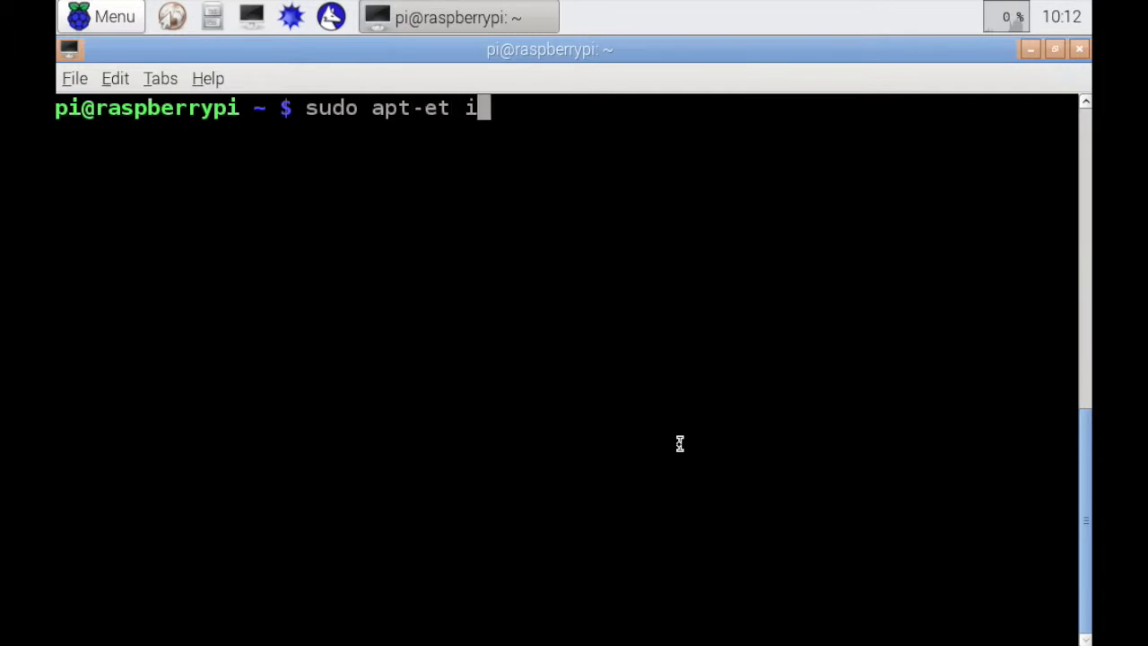
{"action": "key", "text": "BackSpace"}
{"action": "key", "text": "BackSpace"}
{"action": "key", "text": "BackSpace"}
{"action": "key", "text": "BackSpace"}
{"action": "type", "text": "get upgrade"}
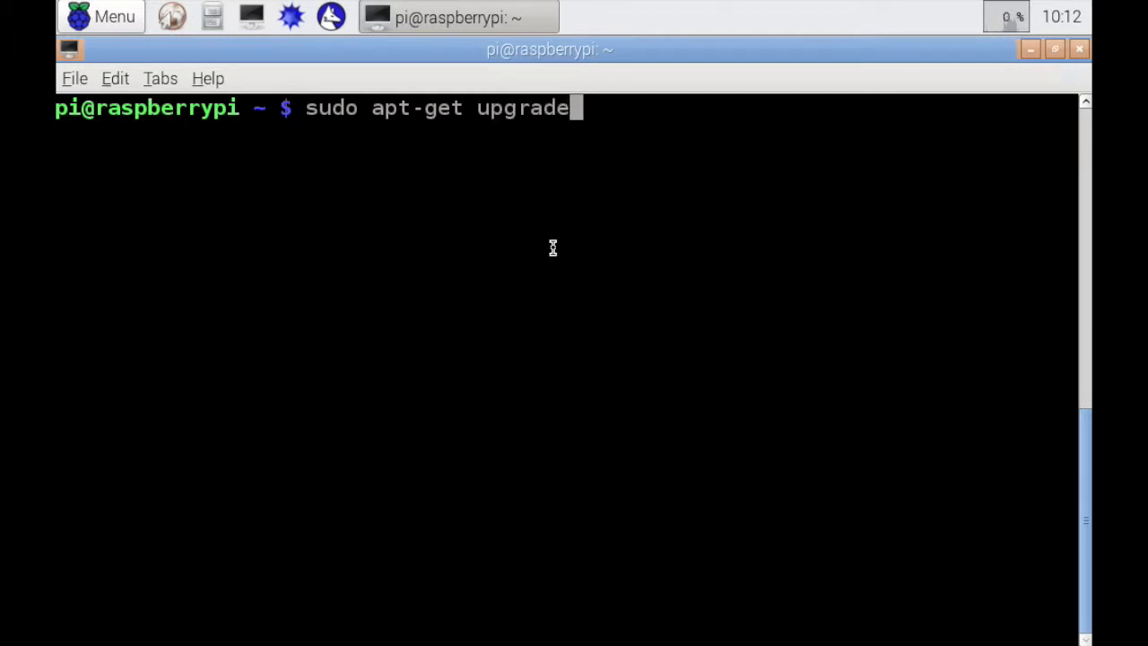
{"action": "key", "text": "BackSpace"}
{"action": "key", "text": "BackSpace"}
{"action": "key", "text": "BackSpace"}
{"action": "key", "text": "BackSpace"}
{"action": "key", "text": "BackSpace"}
{"action": "key", "text": "BackSpace"}
{"action": "key", "text": "BackSpace"}
{"action": "key", "text": "BackSpace"}
{"action": "key", "text": "BackSpace"}
{"action": "key", "text": "BackSpace"}
{"action": "key", "text": "BackSpace"}
{"action": "key", "text": "BackSpace"}
{"action": "key", "text": "BackSpace"}
{"action": "key", "text": "BackSpace"}
{"action": "key", "text": "BackSpace"}
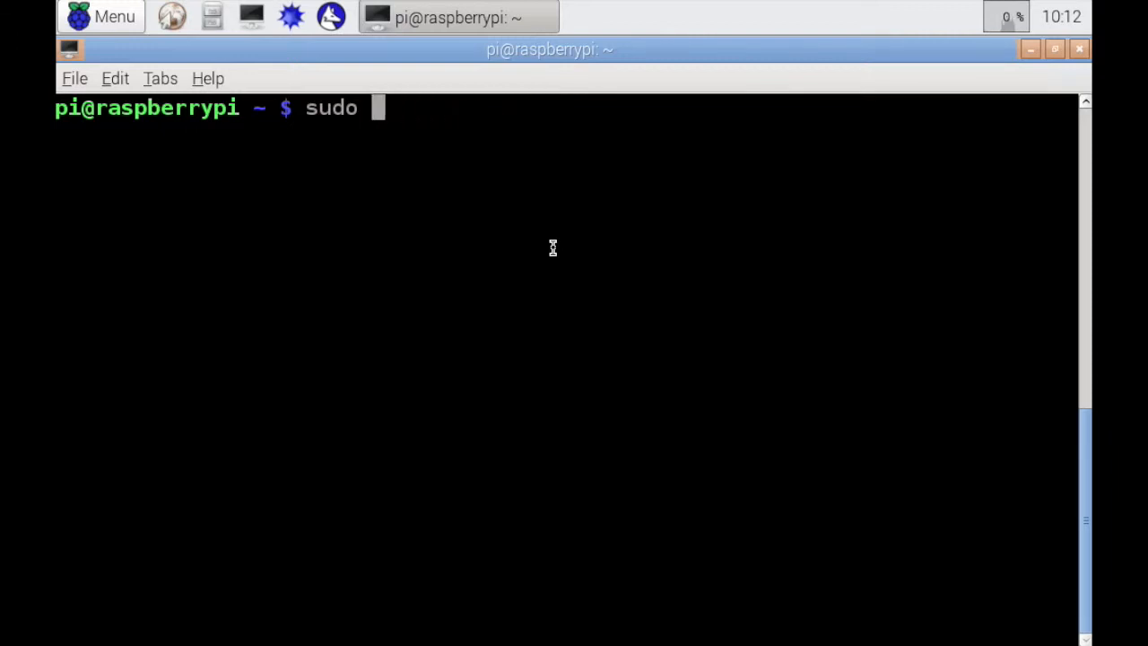
{"action": "key", "text": "BackSpace"}
{"action": "key", "text": "BackSpace"}
{"action": "key", "text": "BackSpace"}
{"action": "key", "text": "BackSpace"}
{"action": "key", "text": "BackSpace"}
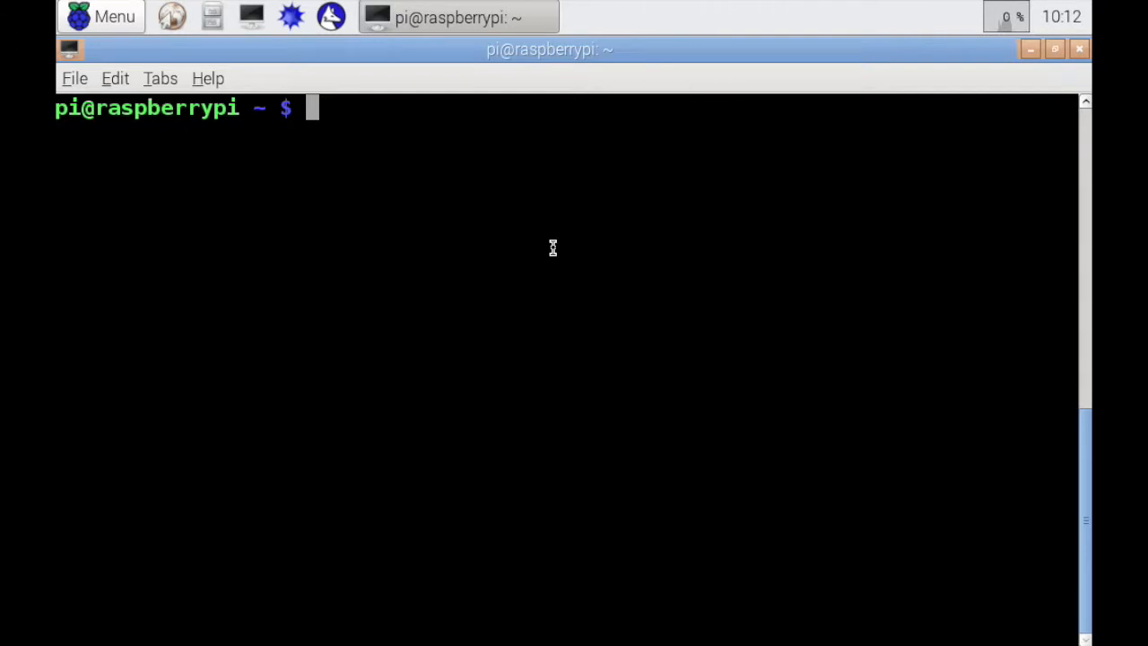
Install the TightVNC server by running "sudo apt-get install tightvncserver", leaving the command line empty
{"action": "type", "text": "insta"}
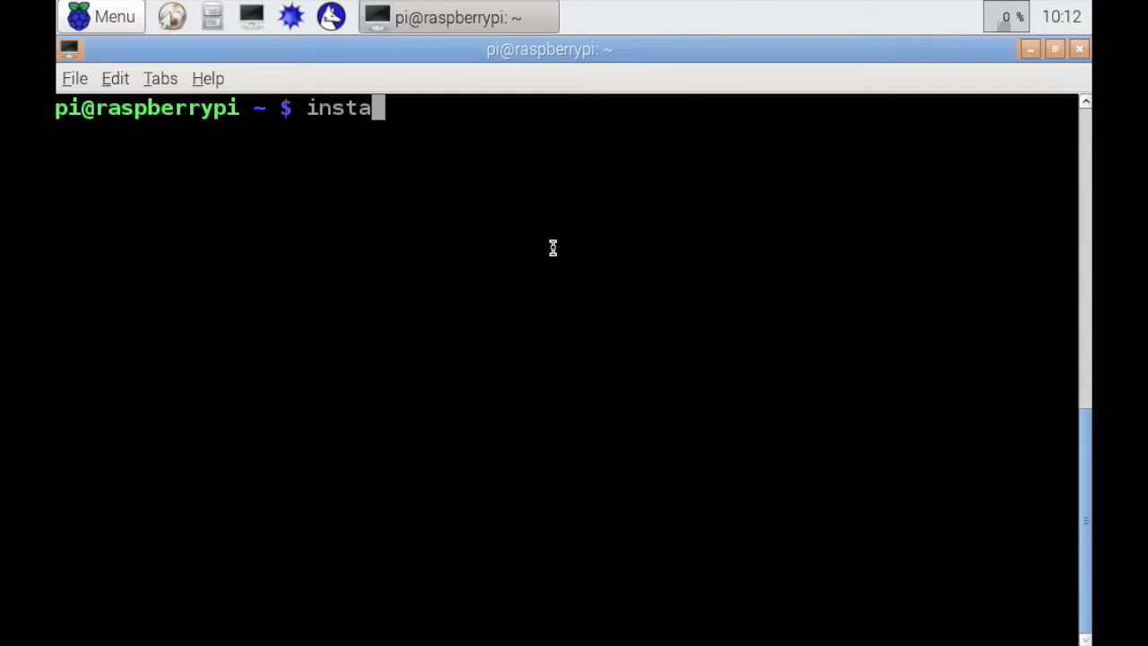
{"action": "type", "text": "ll"}
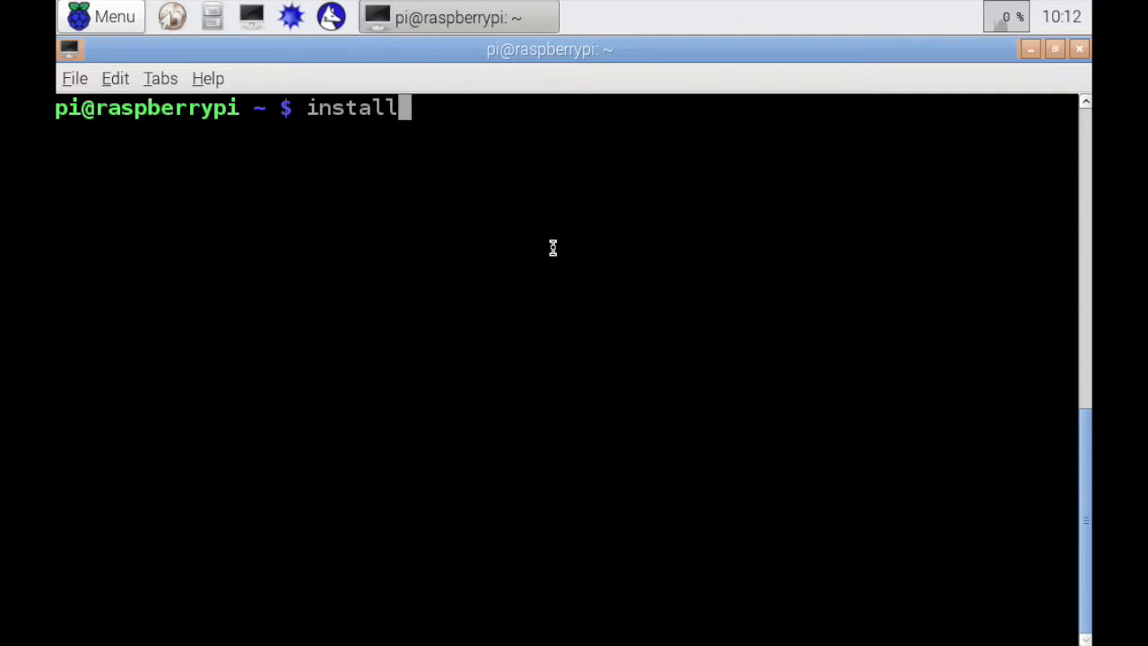
{"action": "type", "text": " tight"}
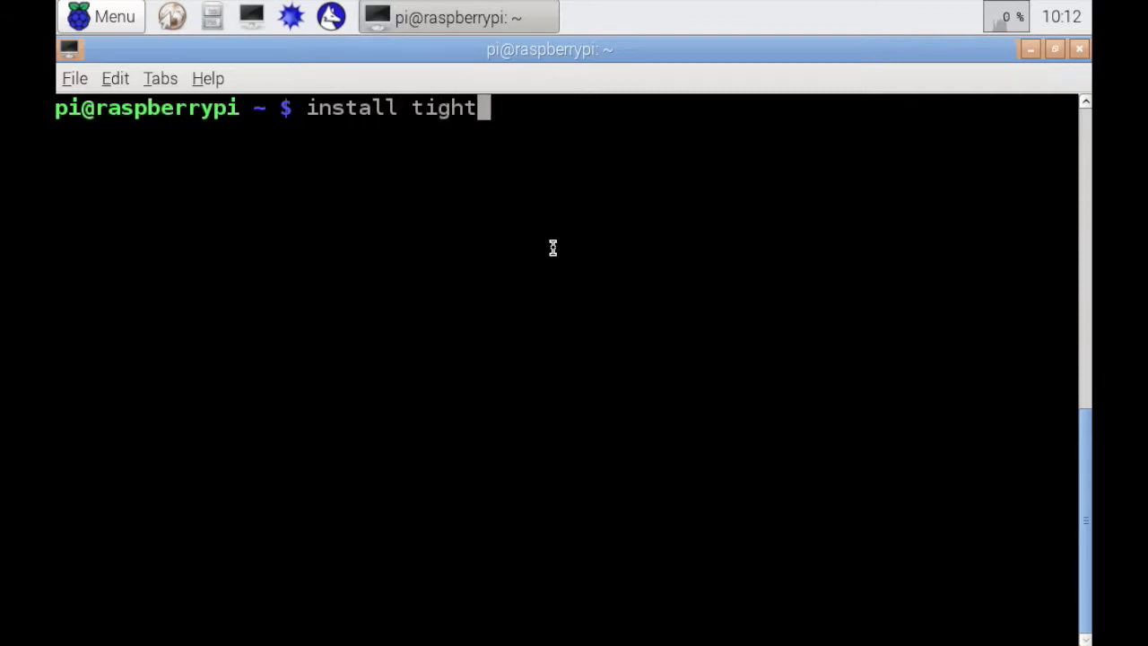
{"action": "type", "text": "vncserver"}
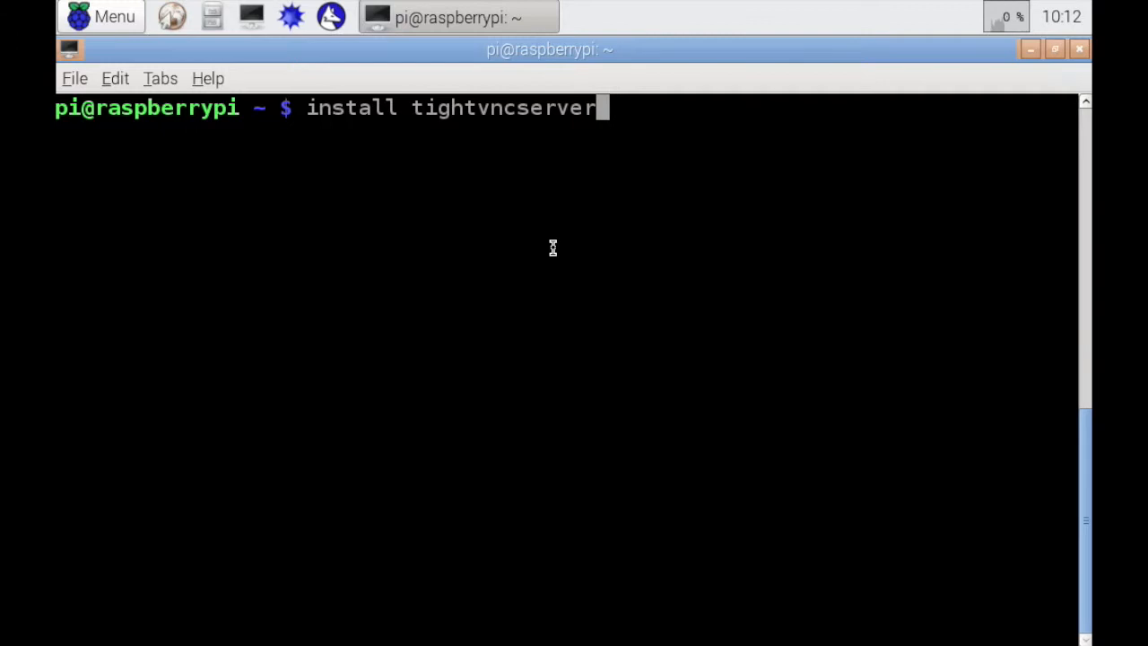
{"action": "key", "text": "Left"}
{"action": "key", "text": "Left"}
{"action": "key", "text": "Left"}
{"action": "key", "text": "Left"}
{"action": "key", "text": "Left"}
{"action": "key", "text": "Left"}
{"action": "key", "text": "Left"}
{"action": "key", "text": "Left"}
{"action": "key", "text": "Left"}
{"action": "key", "text": "Left"}
{"action": "key", "text": "Left"}
{"action": "key", "text": "Left"}
{"action": "key", "text": "Left"}
{"action": "key", "text": "Left"}
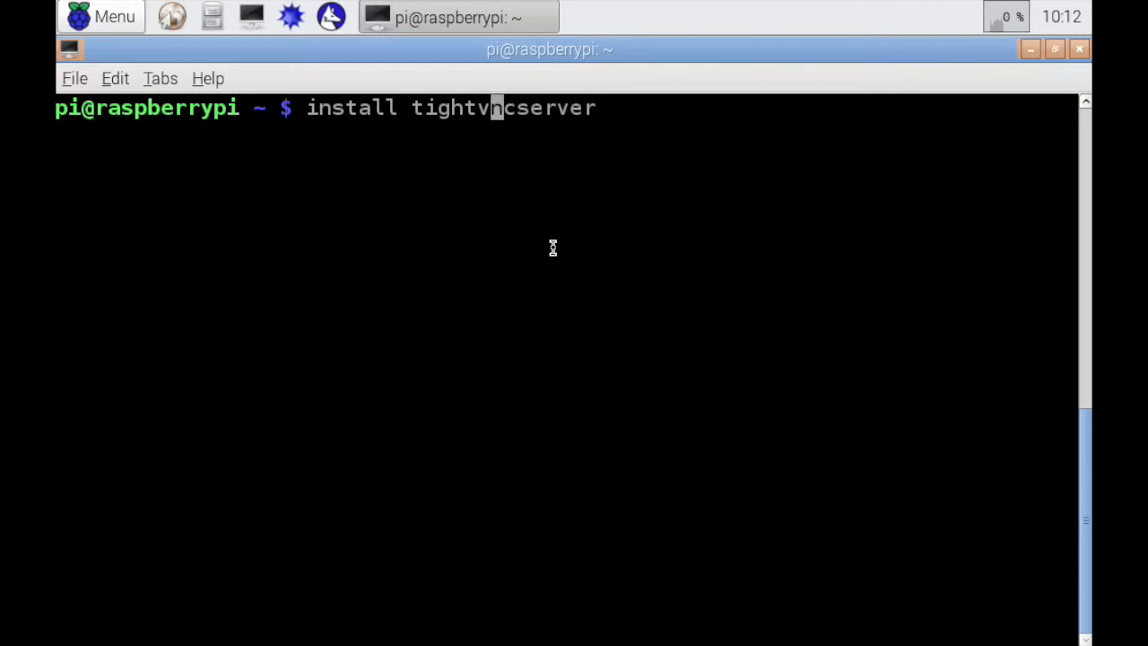
{"action": "key", "text": "Left"}
{"action": "key", "text": "Left"}
{"action": "key", "text": "Left"}
{"action": "key", "text": "Left"}
{"action": "key", "text": "Left"}
{"action": "key", "text": "Left"}
{"action": "key", "text": "Left"}
{"action": "key", "text": "Left"}
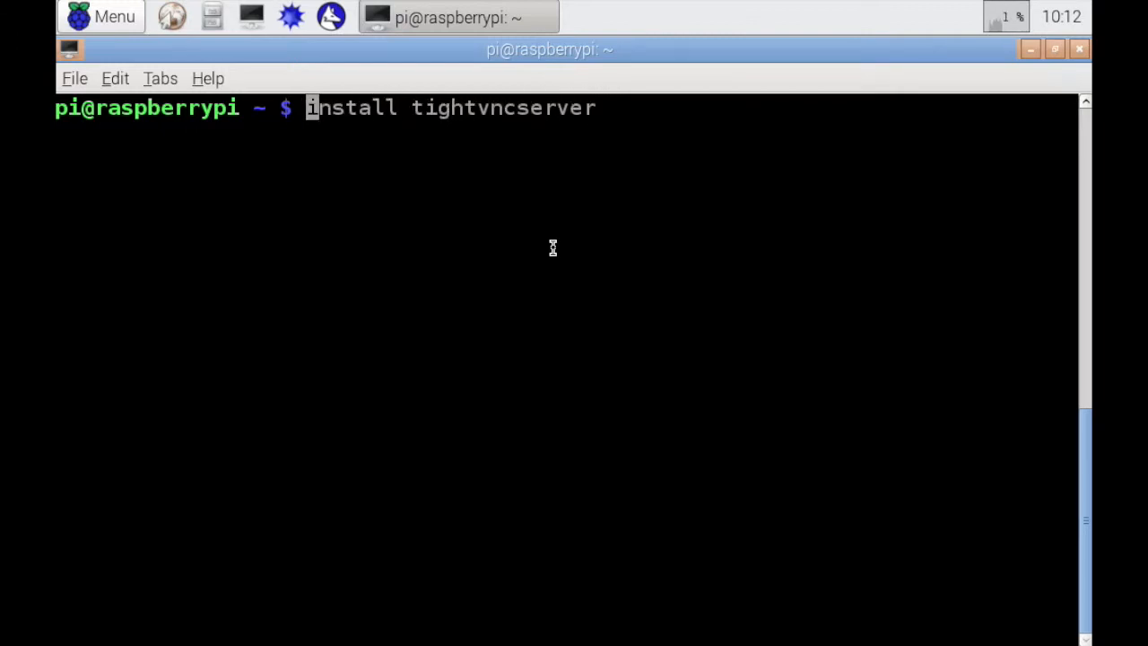
{"action": "type", "text": "sudo apt-get"}
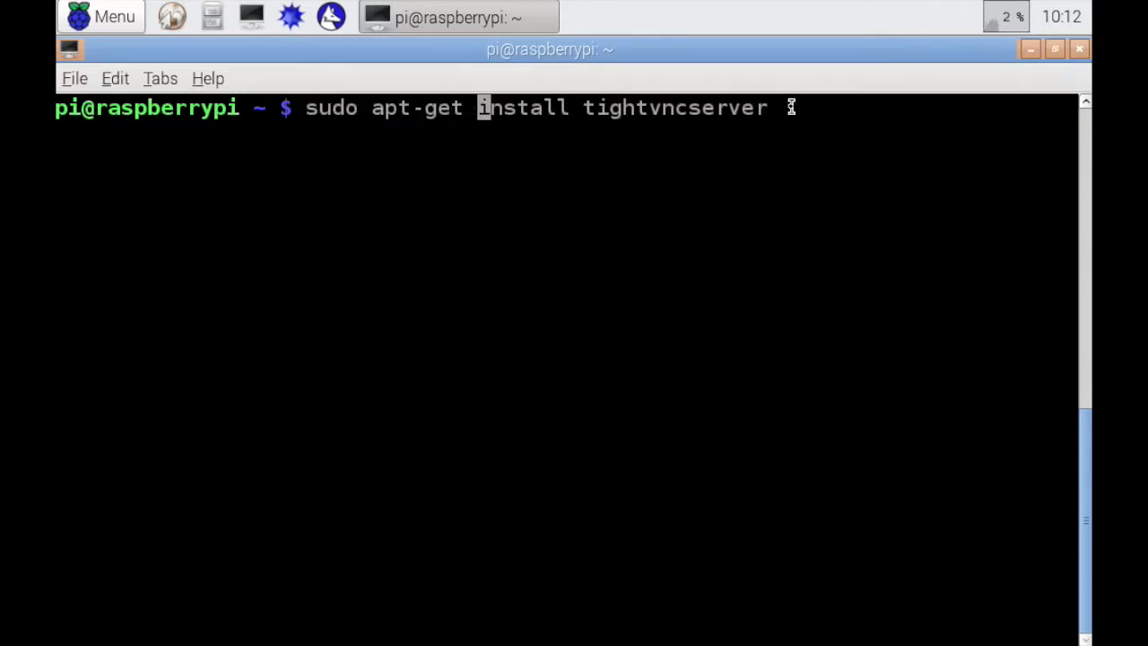
{"action": "key", "text": "Return"}
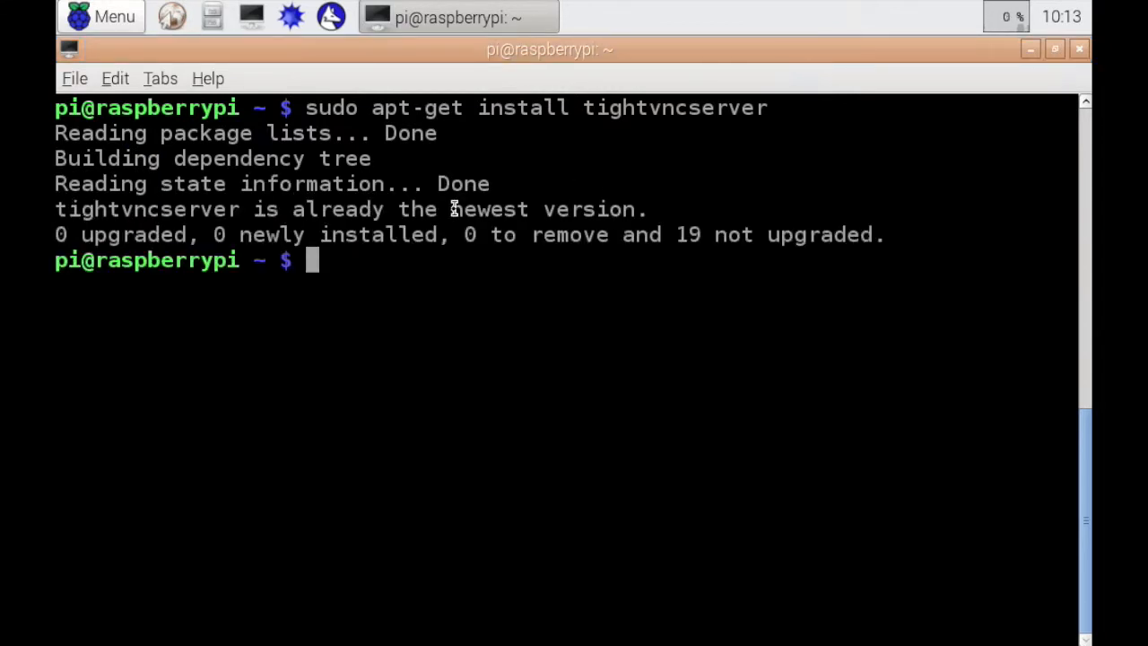
{"action": "type", "text": "Y"}
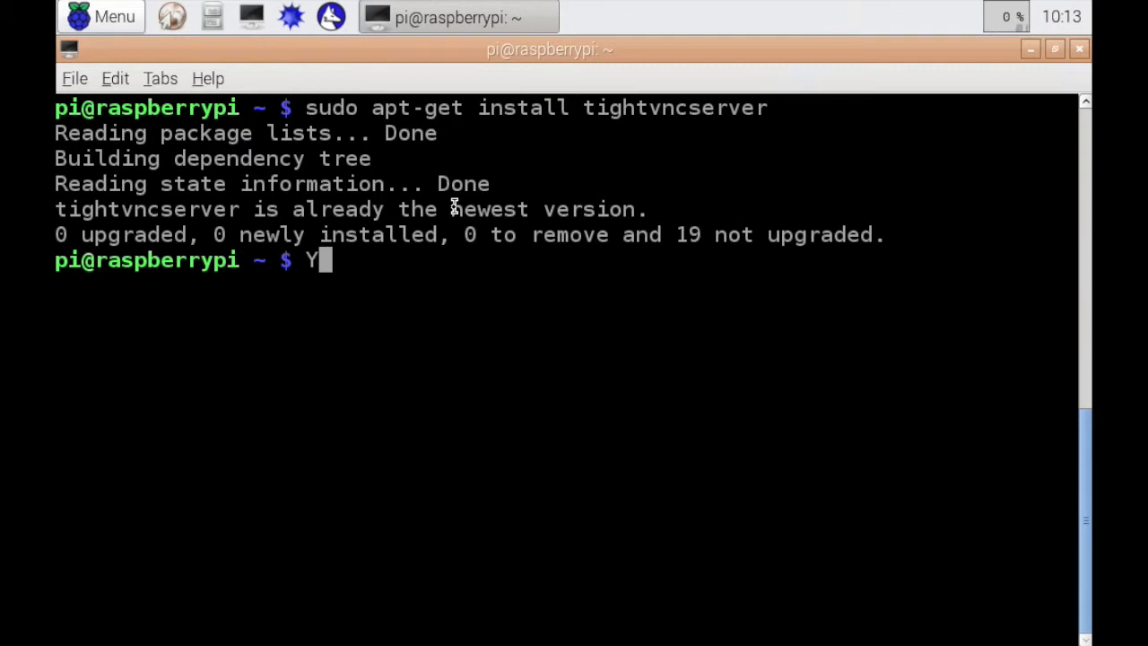
{"action": "key", "text": "BackSpace"}
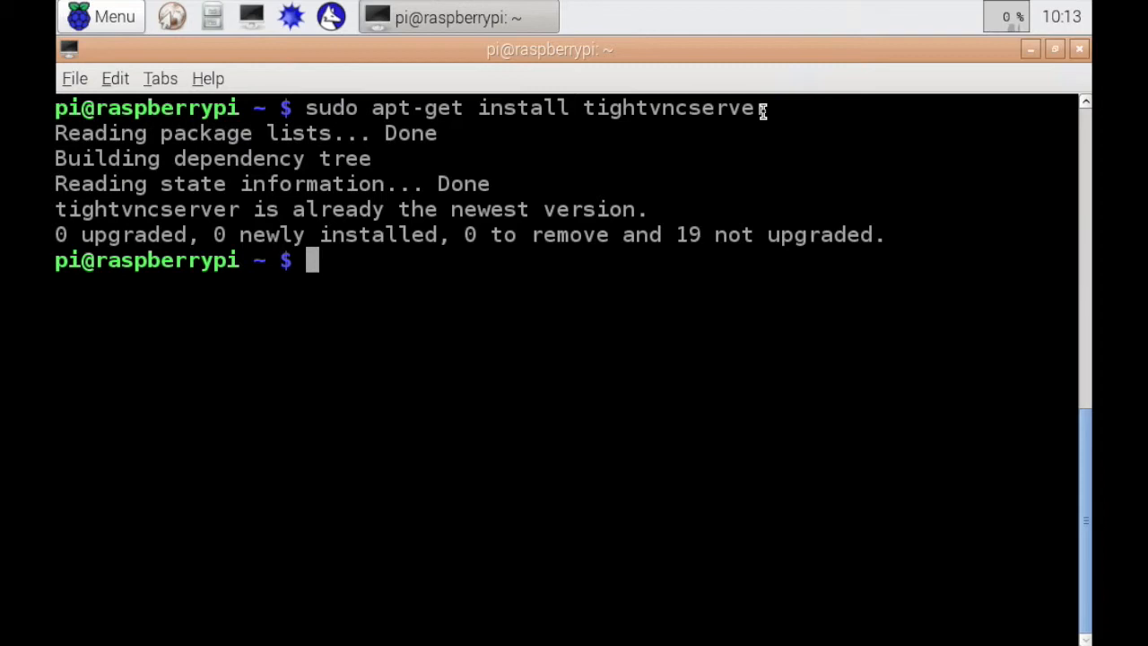
Open the network configuration file /etc/network/interfaces in nano with administrator rights
{"action": "type", "text": "sudo "}
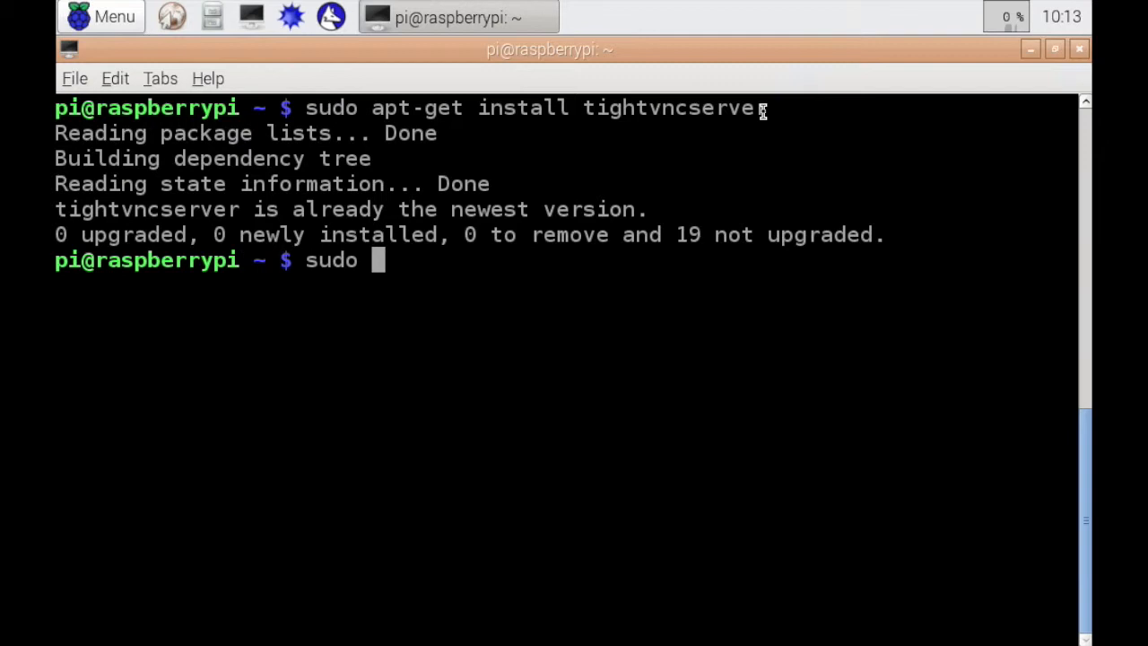
{"action": "type", "text": "nano "}
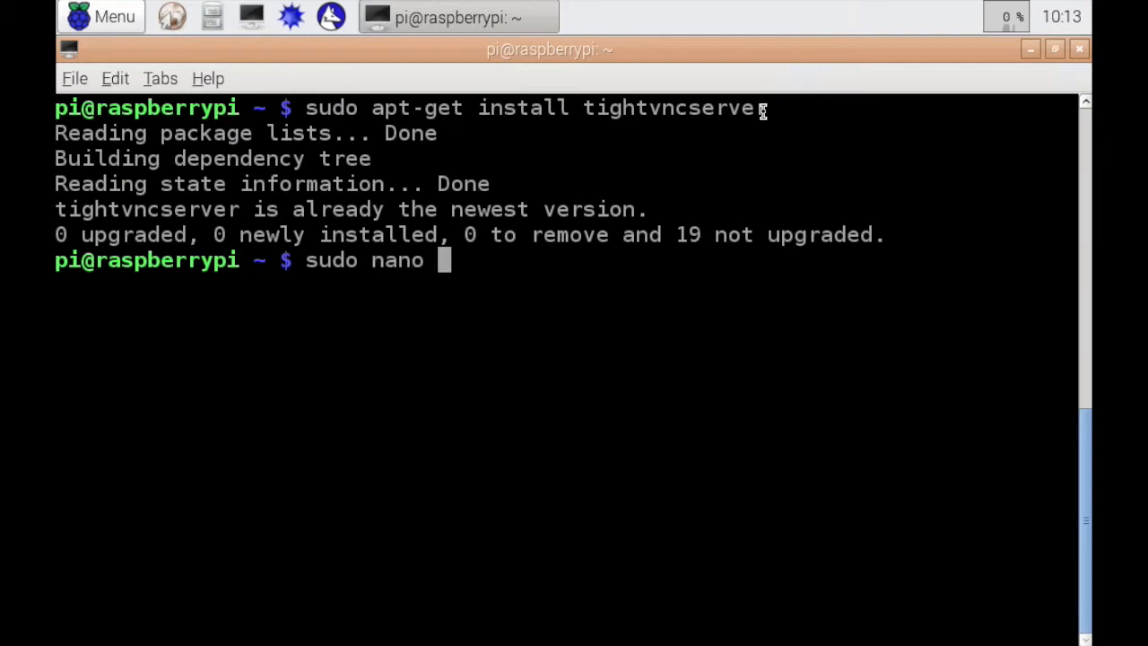
{"action": "type", "text": "/etc/"}
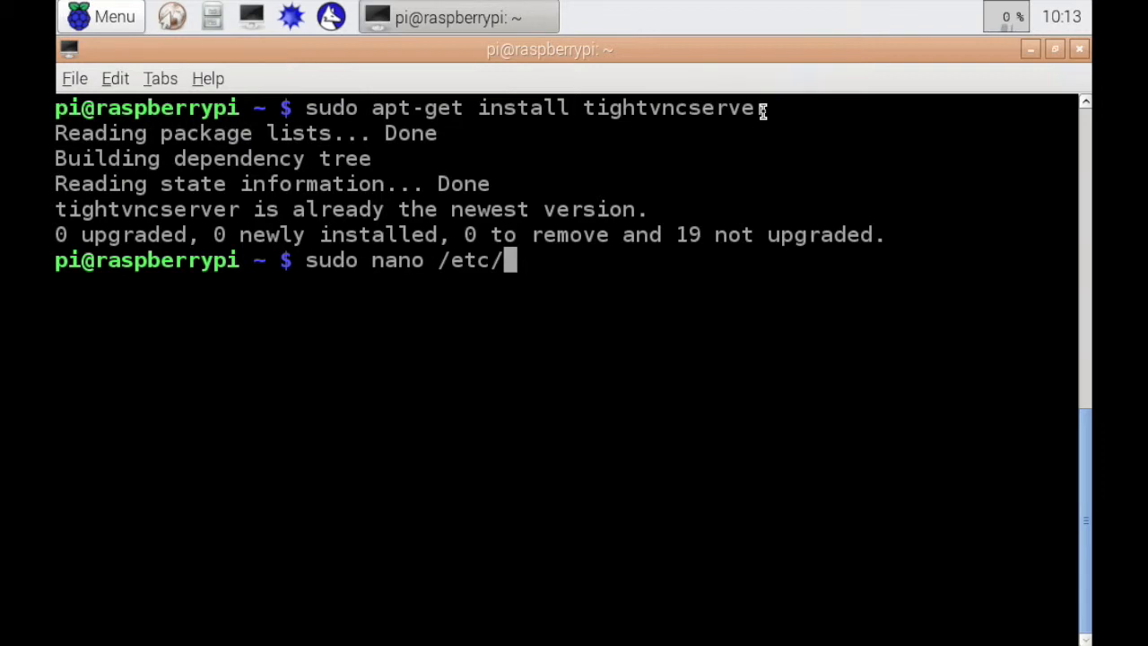
{"action": "type", "text": "netw"}
{"action": "type", "text": "/interfaces"}
{"action": "key", "text": "Return"}
{"action": "key", "text": "Down"}
{"action": "key", "text": "Down"}
{"action": "key", "text": "Down"}
{"action": "key", "text": "Down"}
{"action": "key", "text": "Down"}
{"action": "key", "text": "Down"}
{"action": "key", "text": "Down"}
{"action": "key", "text": "Down"}
{"action": "key", "text": "Down"}
{"action": "key", "text": "Down"}
{"action": "key", "text": "Down"}
{"action": "key", "text": "Down"}
{"action": "key", "text": "Down"}
{"action": "key", "text": "Down"}
{"action": "key", "text": "Down"}
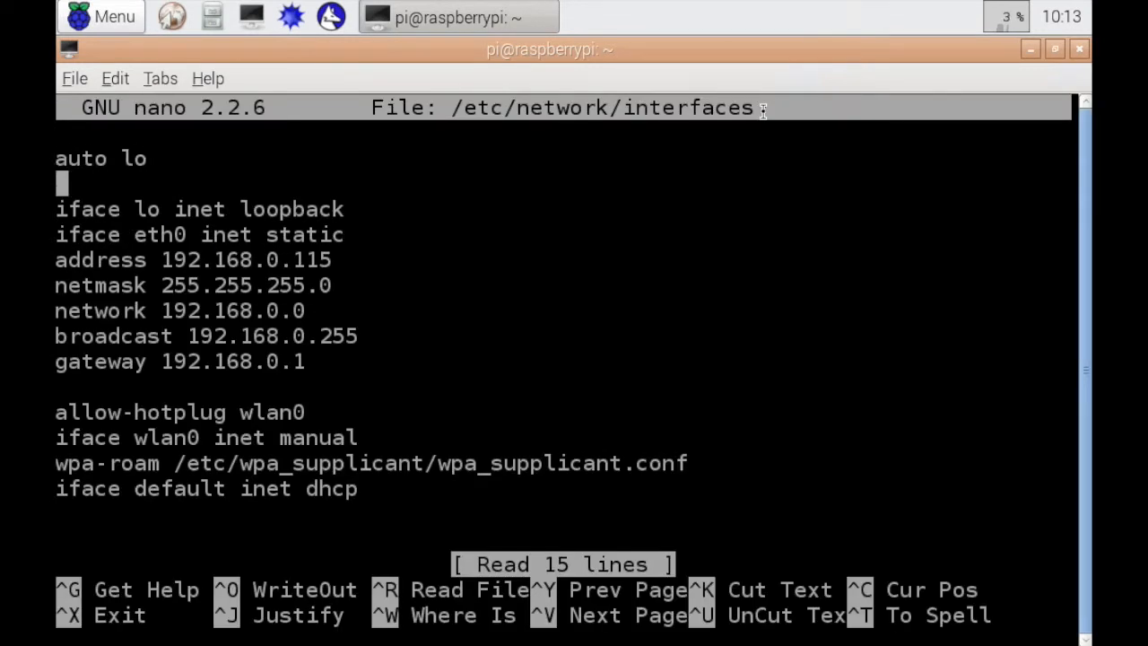
Examine the interface entries in the network configuration file, from the loopback lines through the eth0 settings to the default entry
{"action": "key", "text": "Up"}
{"action": "key", "text": "Up"}
{"action": "key", "text": "Up"}
{"action": "key", "text": "Up"}
{"action": "key", "text": "Up"}
{"action": "key", "text": "Up"}
{"action": "key", "text": "Up"}
{"action": "key", "text": "Up"}
{"action": "key", "text": "Up"}
{"action": "key", "text": "Up"}
{"action": "key", "text": "Up"}
{"action": "key", "text": "Up"}
{"action": "key", "text": "Up"}
{"action": "key", "text": "Up"}
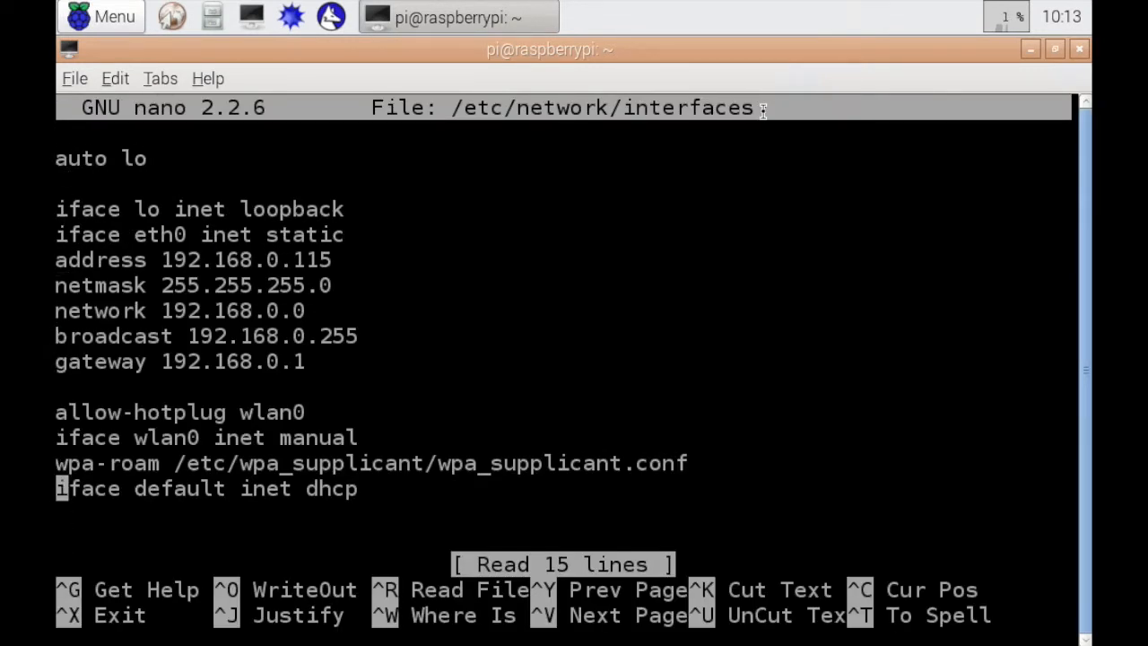
{"action": "key", "text": "Down"}
{"action": "key", "text": "Down"}
{"action": "key", "text": "Down"}
{"action": "key", "text": "Down"}
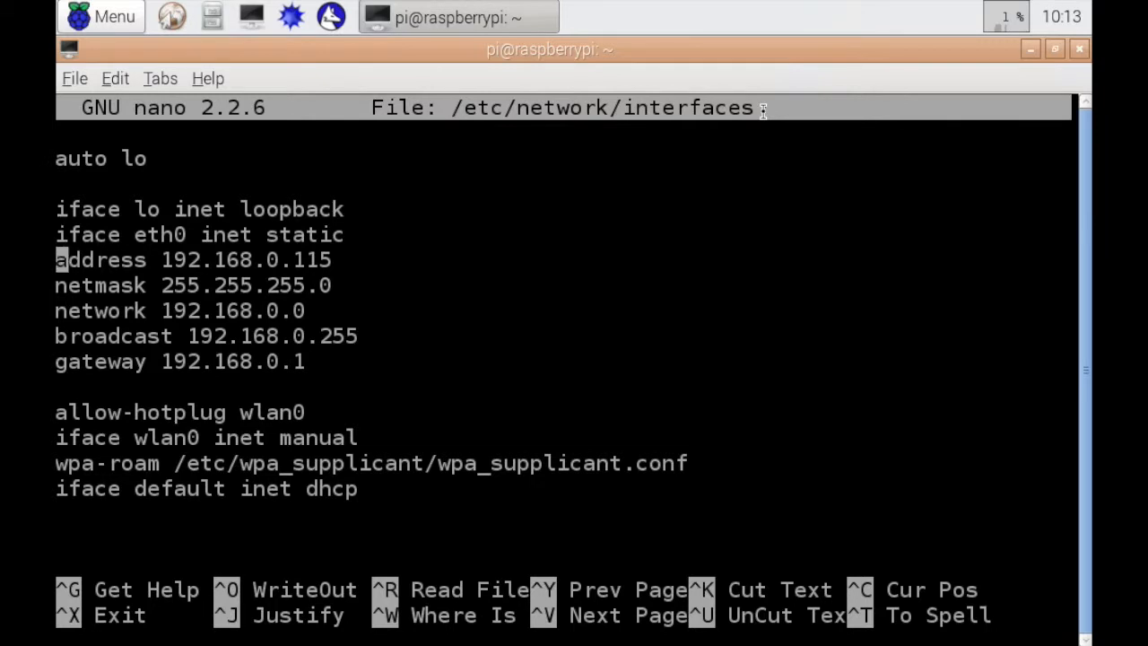
{"action": "key", "text": "Down"}
{"action": "key", "text": "Down"}
{"action": "key", "text": "Up"}
{"action": "key", "text": "Up"}
{"action": "key", "text": "Up"}
{"action": "key", "text": "Down"}
{"action": "key", "text": "Down"}
{"action": "key", "text": "Down"}
{"action": "key", "text": "Down"}
{"action": "key", "text": "Up"}
{"action": "key", "text": "Up"}
{"action": "key", "text": "Up"}
{"action": "key", "text": "Up"}
Examine the addressing mode at the end of the "iface eth0 inet" line
{"action": "key", "text": "Left"}
{"action": "key", "text": "Left"}
{"action": "key", "text": "Left"}
{"action": "key", "text": "Left"}
{"action": "key", "text": "Left"}
{"action": "key", "text": "Left"}
{"action": "key", "text": "Left"}
{"action": "key", "text": "Left"}
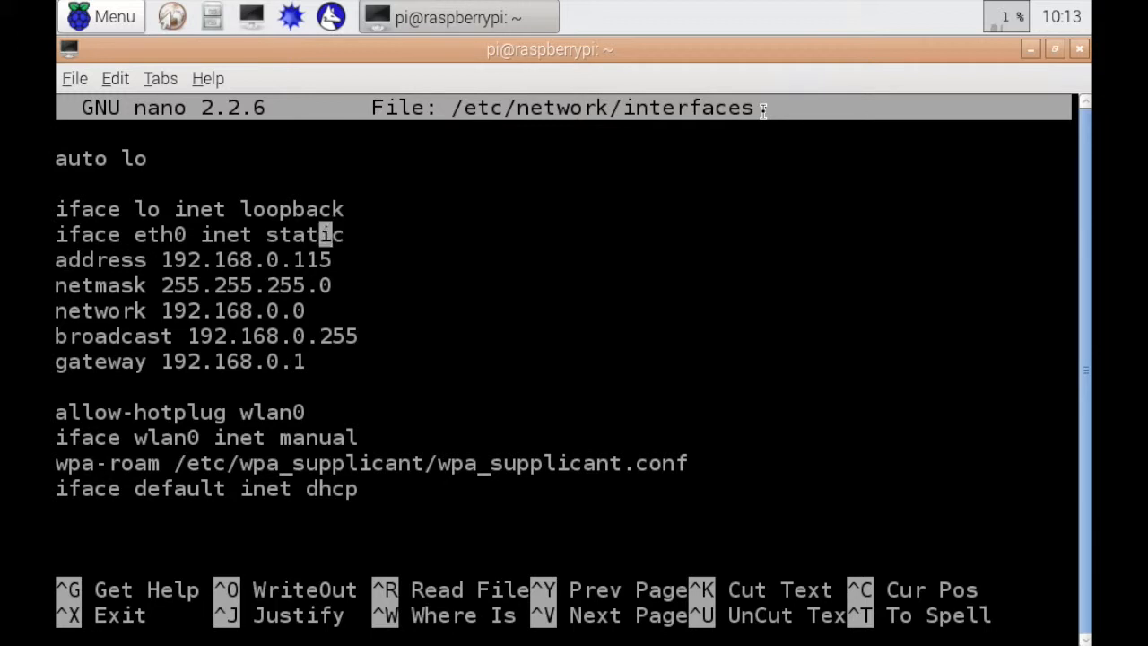
{"action": "key", "text": "Right"}
{"action": "key", "text": "Right"}
{"action": "key", "text": "Right"}
{"action": "key", "text": "Right"}
{"action": "key", "text": "Right"}
{"action": "key", "text": "Right"}
{"action": "key", "text": "Right"}
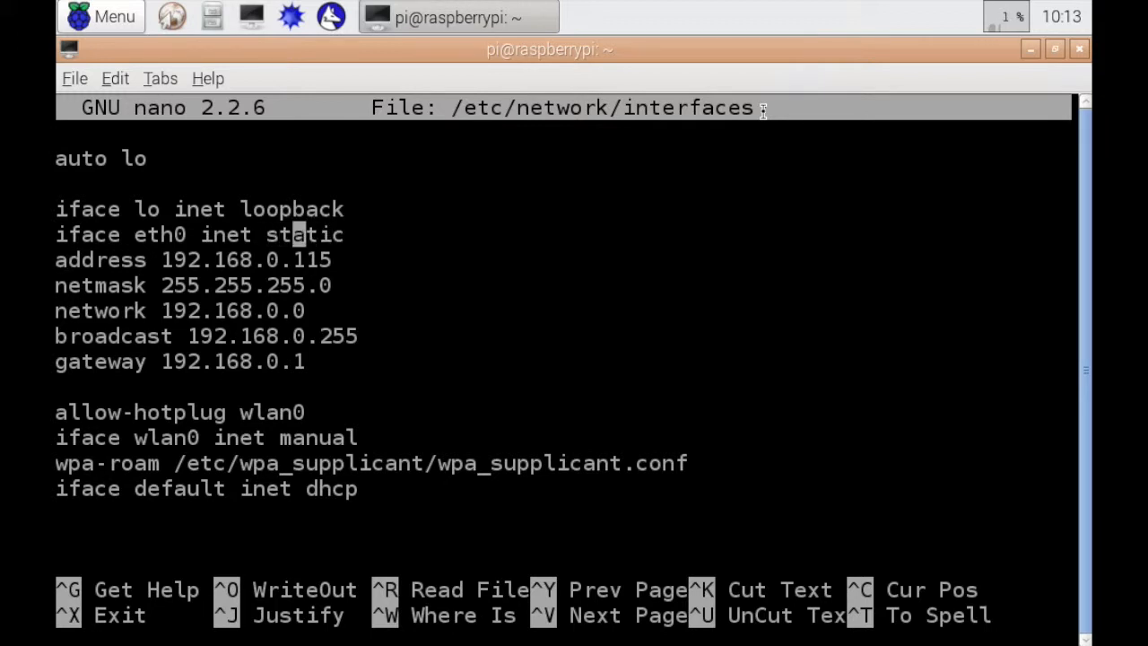
{"action": "key", "text": "Left"}
Examine the eth0 address line together with the netmask, network, broadcast and gateway lines beneath it
{"action": "key", "text": "Left"}
{"action": "key", "text": "Left"}
{"action": "key", "text": "Left"}
{"action": "key", "text": "Left"}
{"action": "key", "text": "Left"}
{"action": "key", "text": "Left"}
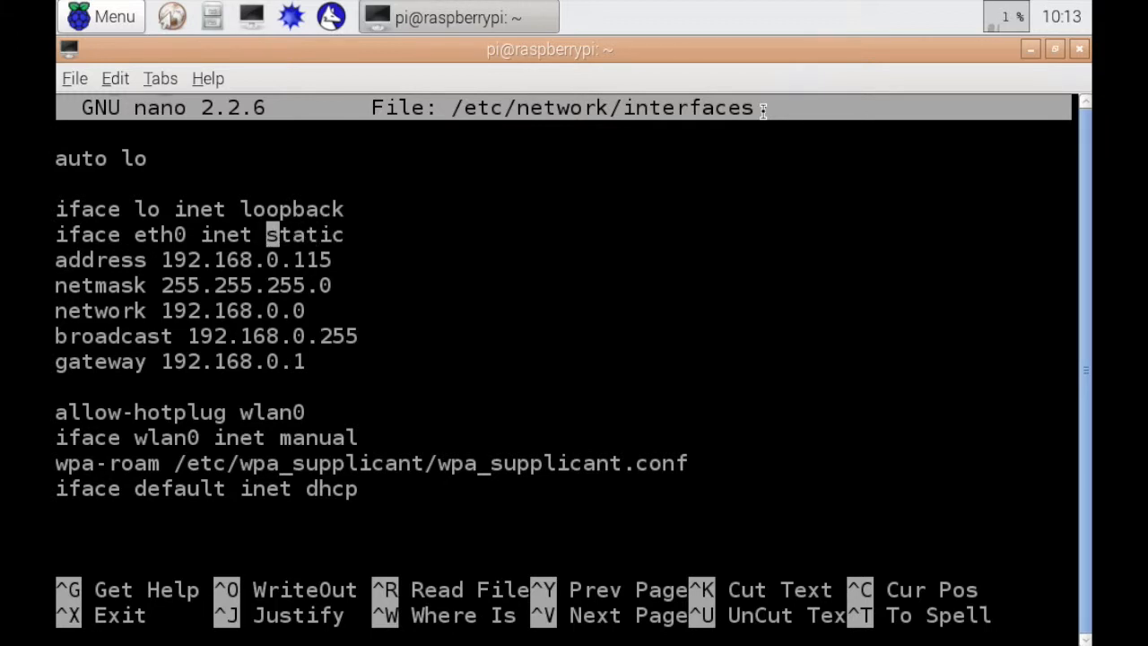
{"action": "key", "text": "Right"}
{"action": "key", "text": "Right"}
{"action": "key", "text": "Right"}
{"action": "key", "text": "Right"}
{"action": "key", "text": "Right"}
{"action": "key", "text": "Right"}
{"action": "key", "text": "Down"}
{"action": "key", "text": "Down"}
{"action": "key", "text": "Left"}
{"action": "key", "text": "Up"}
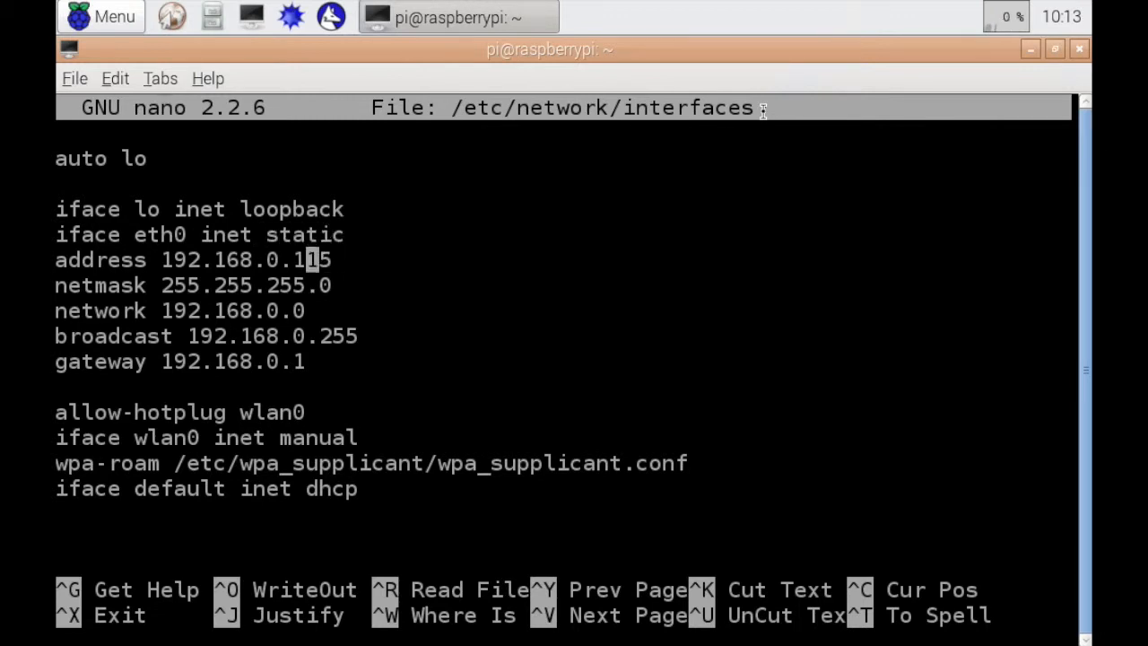
{"action": "key", "text": "Down"}
{"action": "key", "text": "Down"}
{"action": "key", "text": "Down"}
{"action": "key", "text": "Down"}
{"action": "key", "text": "Up"}
{"action": "key", "text": "Up"}
{"action": "key", "text": "Up"}
{"action": "key", "text": "Up"}
{"action": "key", "text": "Left"}
{"action": "key", "text": "Left"}
{"action": "key", "text": "Left"}
{"action": "key", "text": "Left"}
{"action": "key", "text": "Left"}
{"action": "key", "text": "Left"}
{"action": "key", "text": "Right"}
{"action": "key", "text": "Right"}
{"action": "key", "text": "Right"}
{"action": "key", "text": "Right"}
{"action": "key", "text": "Right"}
{"action": "key", "text": "Right"}
{"action": "key", "text": "Right"}
{"action": "key", "text": "Right"}
{"action": "key", "text": "Right"}
{"action": "key", "text": "Right"}
{"action": "key", "text": "Right"}
{"action": "key", "text": "Right"}
{"action": "key", "text": "Right"}
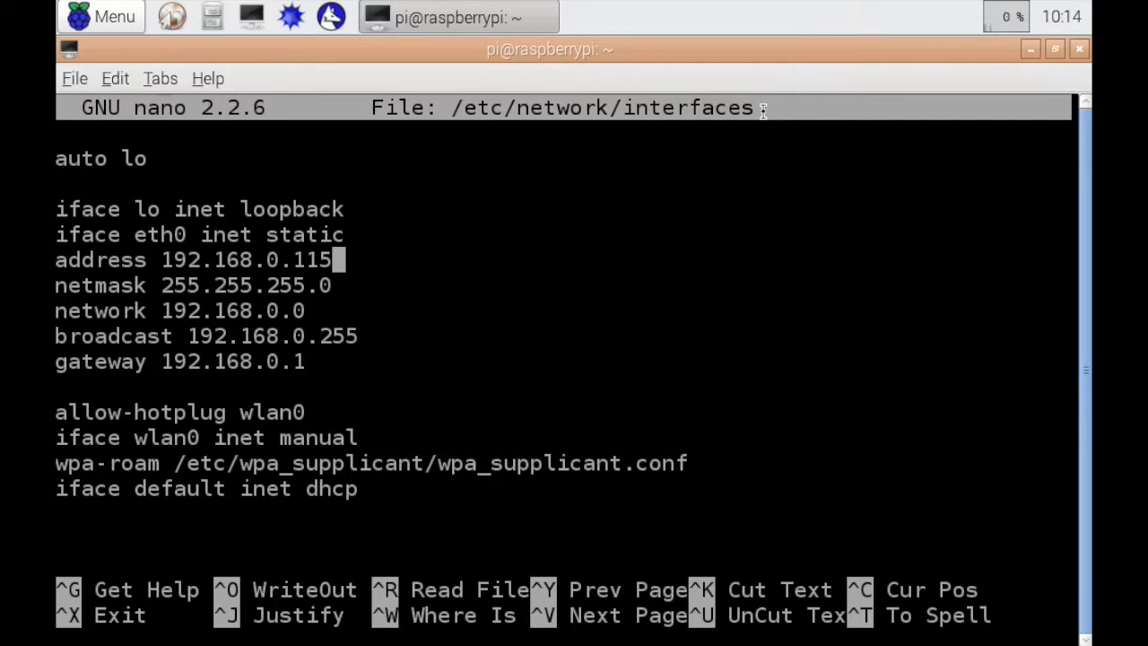
Examine the individual octets of the IP address on the eth0 address line
{"action": "key", "text": "Left"}
{"action": "key", "text": "Left"}
{"action": "key", "text": "Left"}
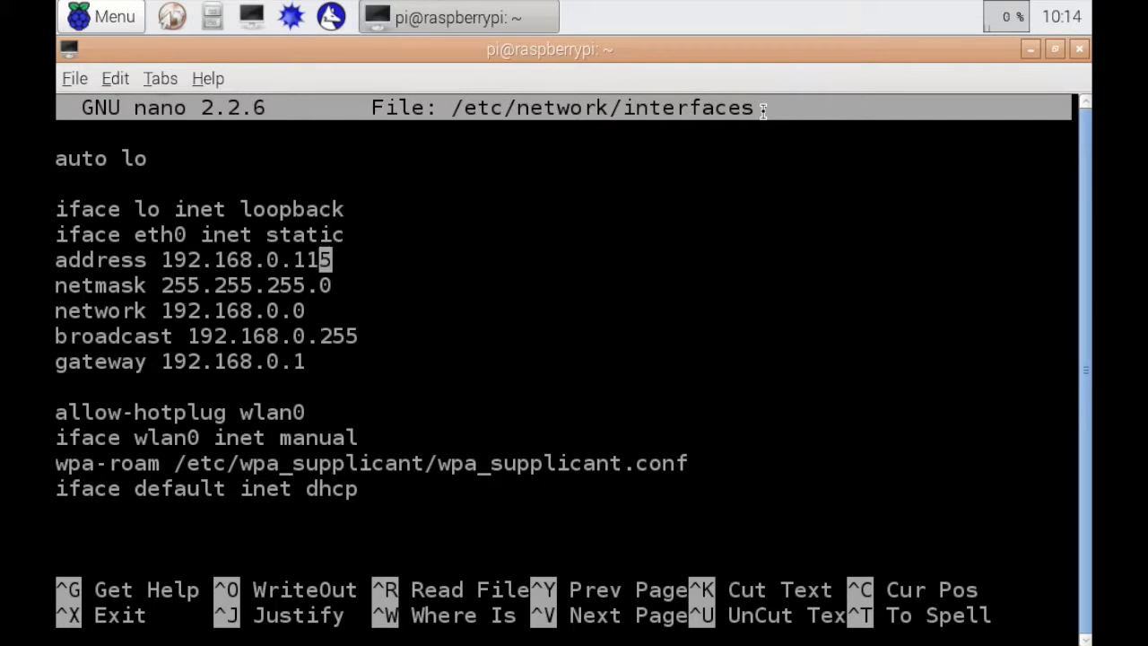
{"action": "key", "text": "Left"}
{"action": "key", "text": "Left"}
{"action": "key", "text": "Left"}
{"action": "key", "text": "Left"}
{"action": "key", "text": "Left"}
{"action": "key", "text": "Left"}
{"action": "key", "text": "Left"}
{"action": "key", "text": "Left"}
{"action": "key", "text": "Left"}
{"action": "key", "text": "Left"}
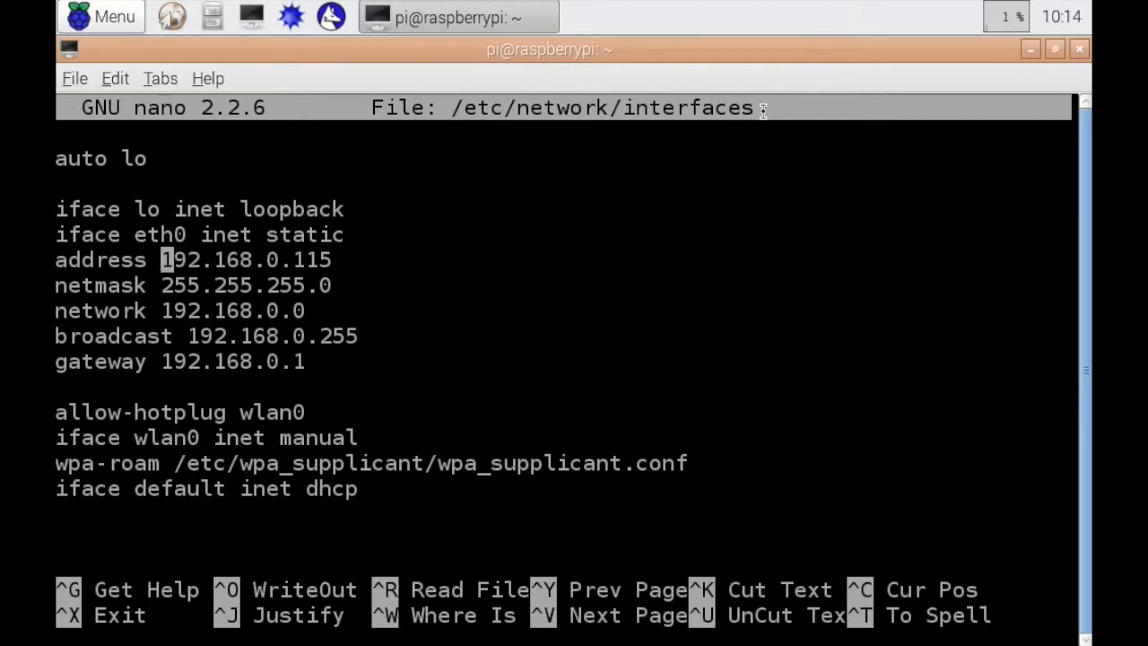
{"action": "key", "text": "Right"}
{"action": "key", "text": "Right"}
{"action": "key", "text": "Right"}
{"action": "key", "text": "Right"}
{"action": "key", "text": "Right"}
{"action": "key", "text": "Left"}
{"action": "key", "text": "Left"}
{"action": "key", "text": "Left"}
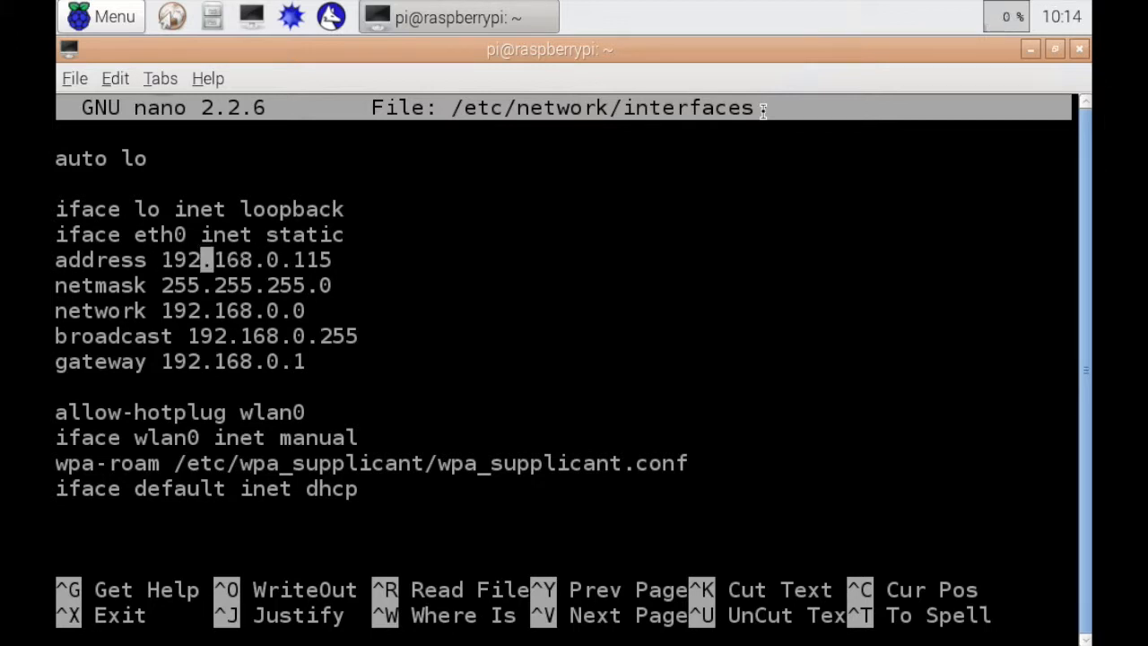
{"action": "key", "text": "Right"}
{"action": "key", "text": "Right"}
{"action": "key", "text": "Right"}
{"action": "key", "text": "Right"}
{"action": "key", "text": "Right"}
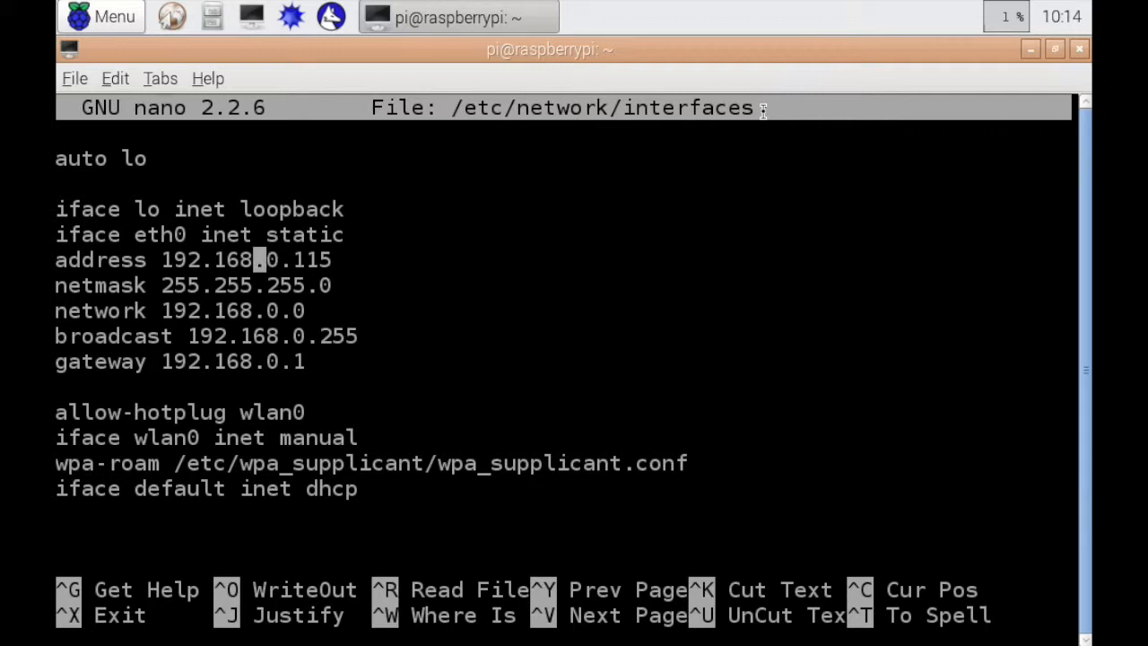
Compare the eth0 address with its netmask and exit nano without editing the file
{"action": "key", "text": "Left"}
{"action": "key", "text": "Down"}
{"action": "key", "text": "Left"}
{"action": "key", "text": "Up"}
{"action": "key", "text": "Left"}
{"action": "key", "text": "Down"}
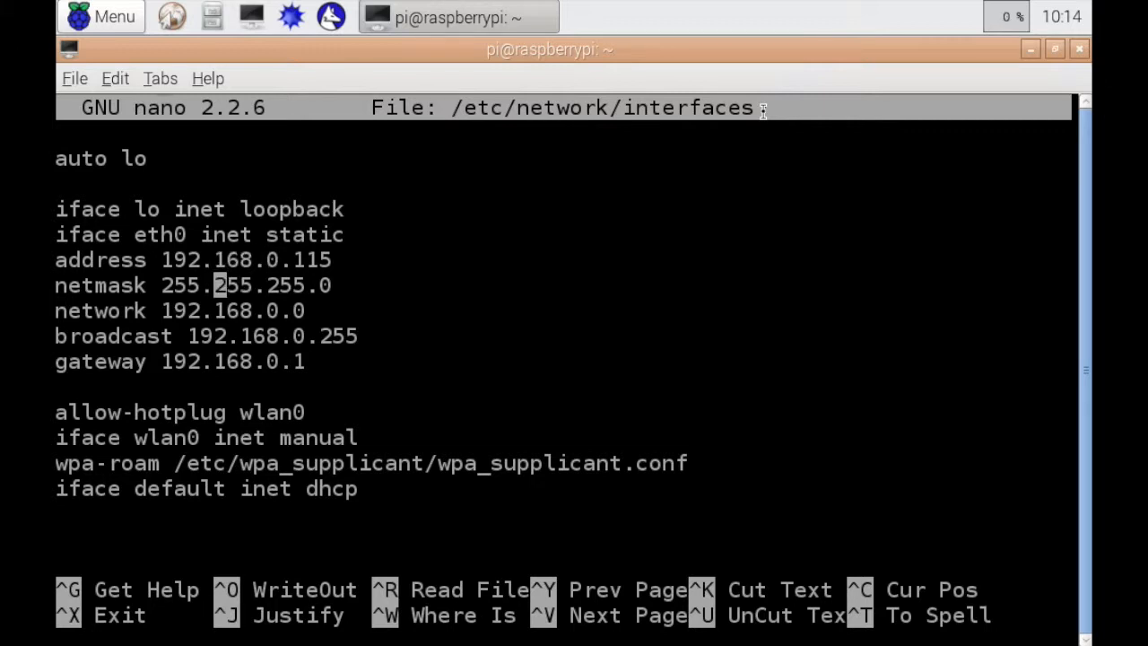
{"action": "key", "text": "Up"}
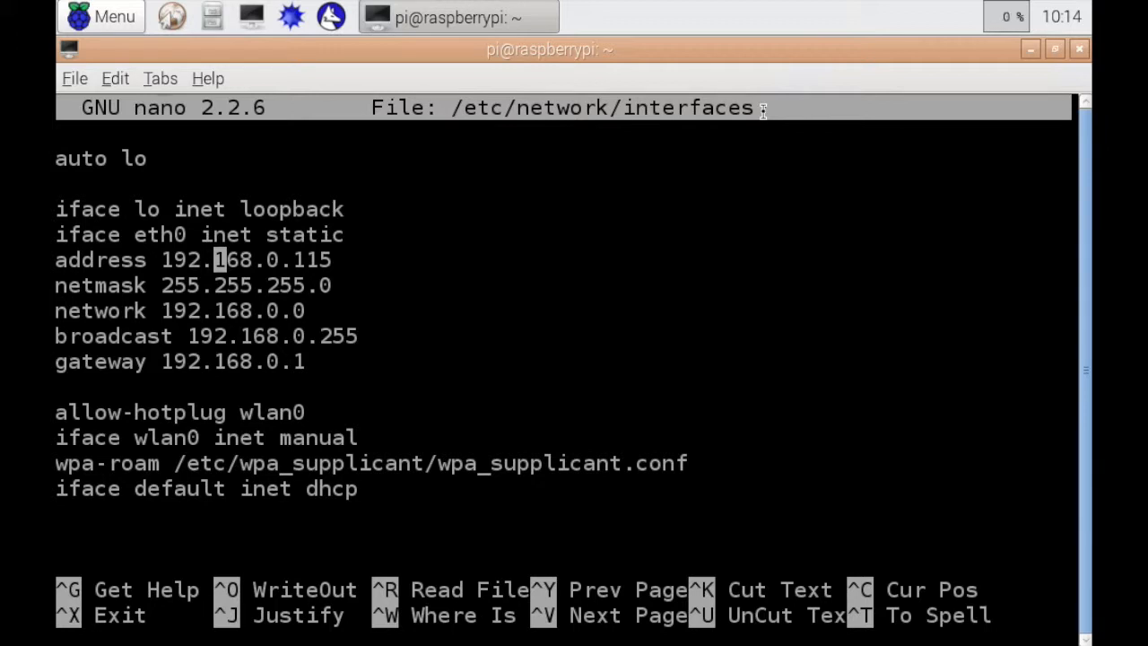
{"action": "key", "text": "Down"}
{"action": "key", "text": "ctrl+x"}
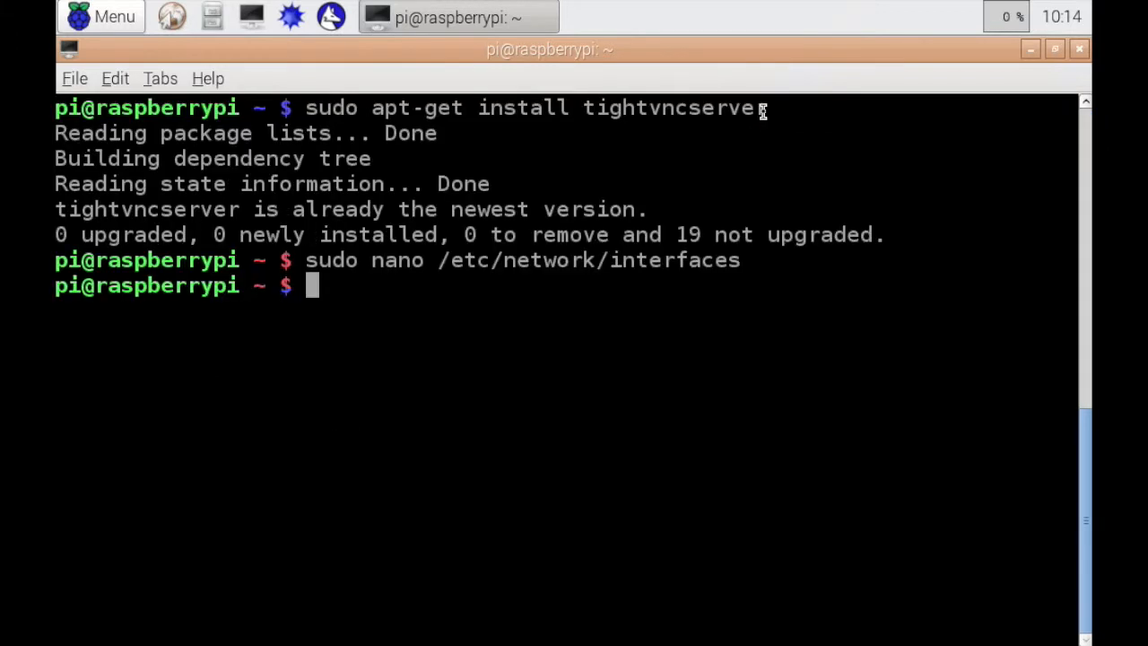
Run "ifconfig" and check the eth0 inet address in its output, leaving no text selected
{"action": "type", "text": "ifconfig"}
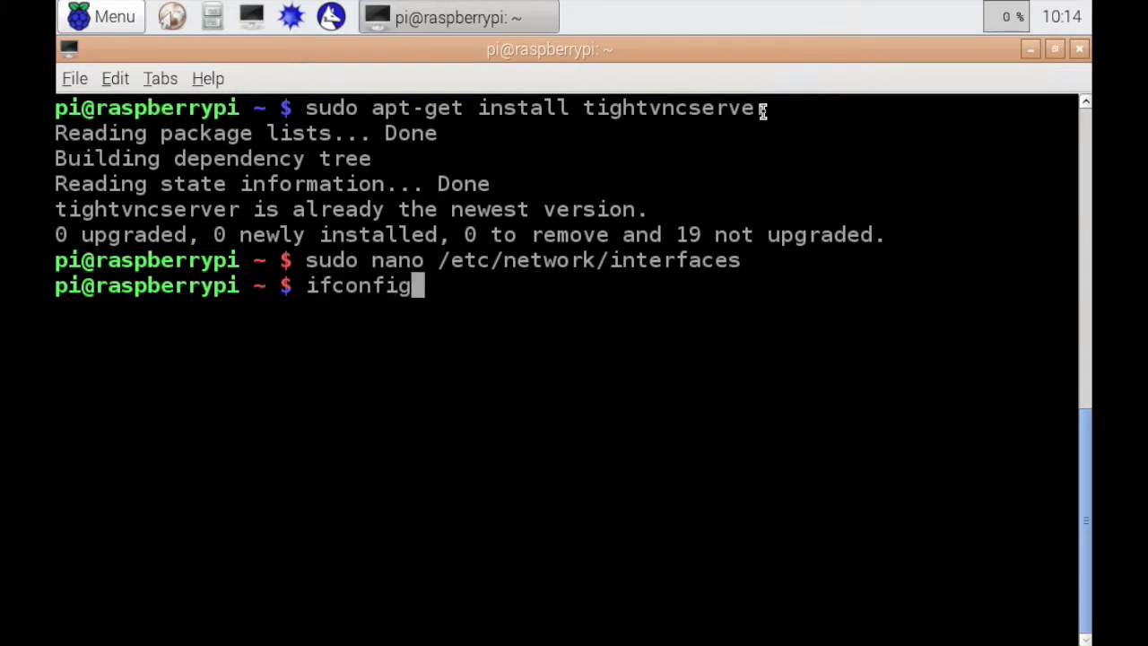
{"action": "key", "text": "Return"}
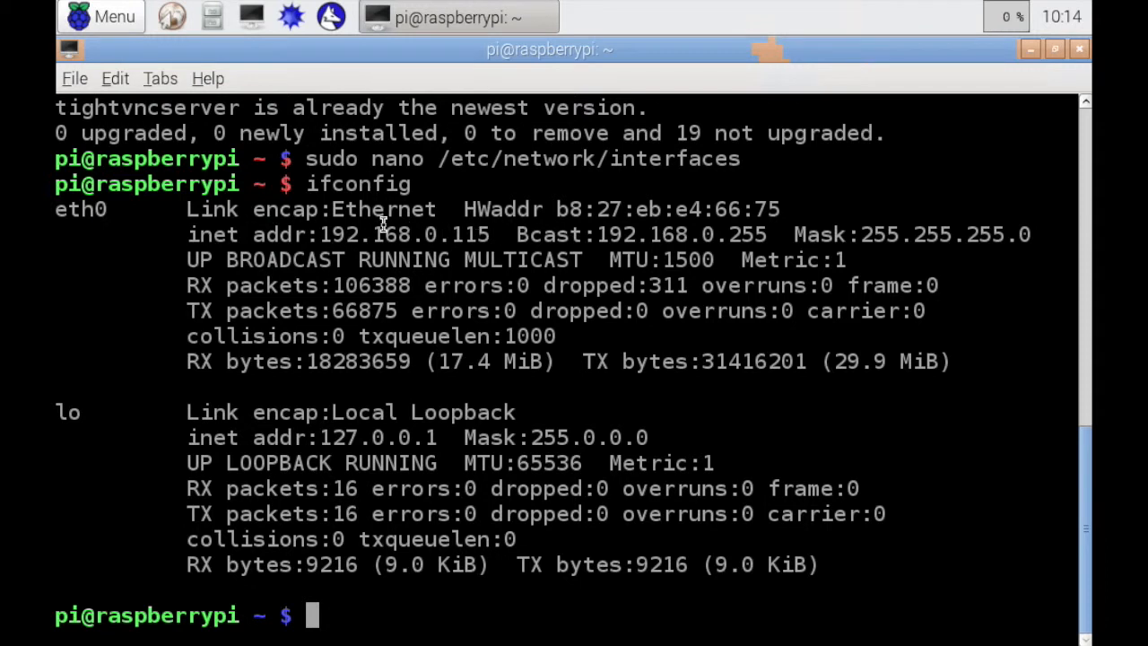
{"action": "left_click_drag", "start_coordinate": [319, 234], "coordinate": [491, 238]}
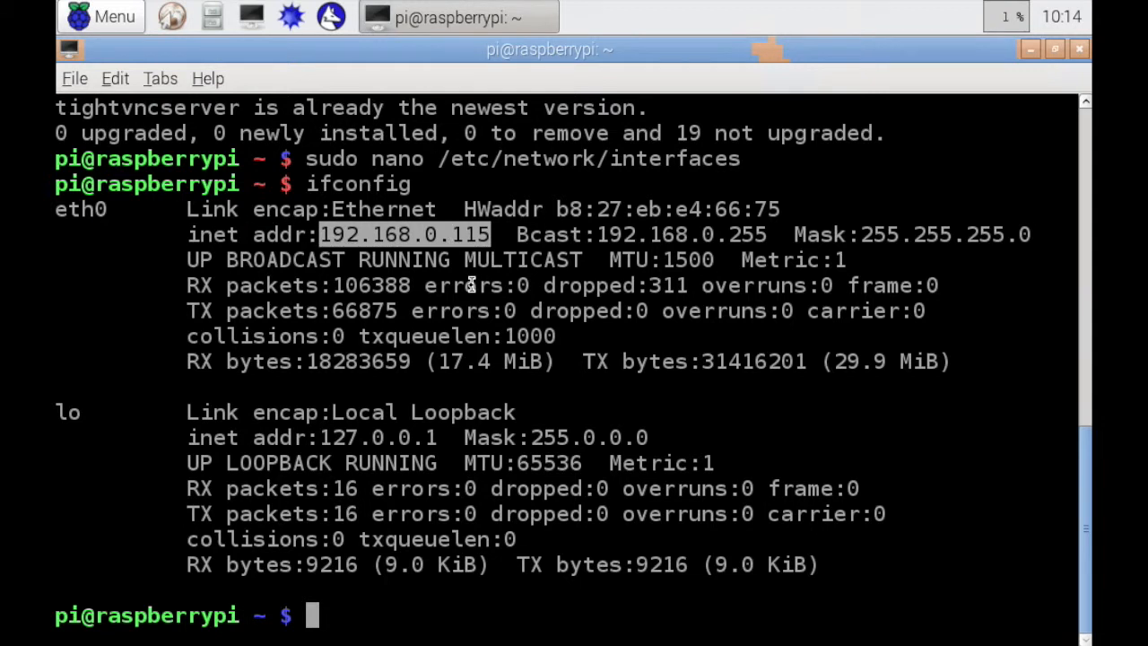
{"action": "left_click", "coordinate": [517, 478]}
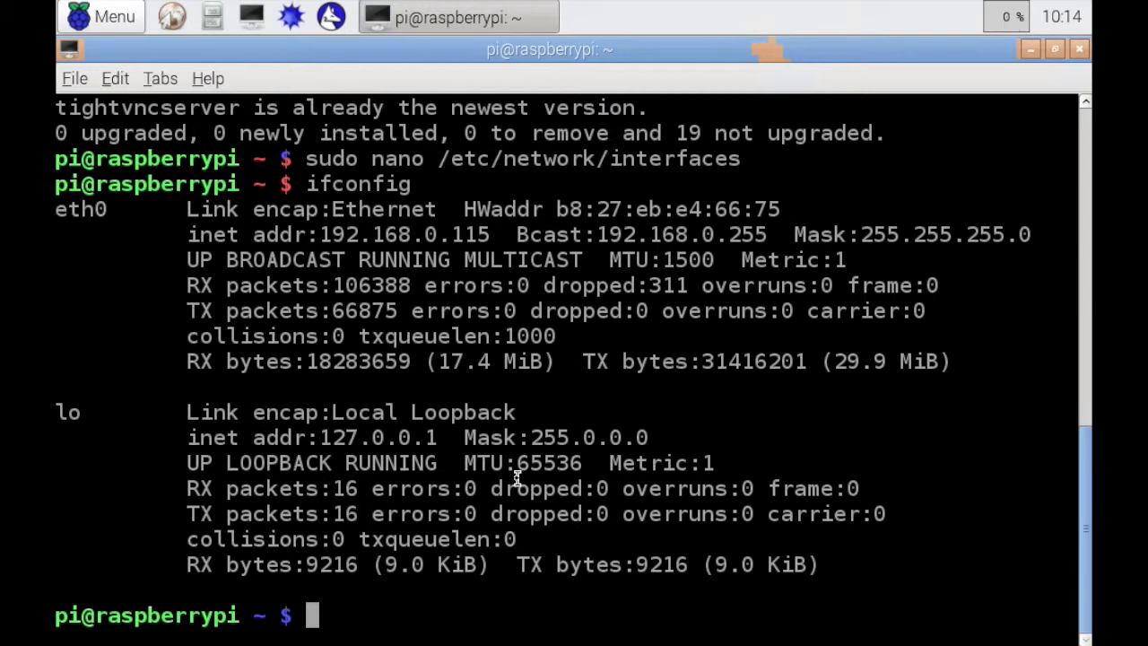
{"action": "type", "text": "sudo"}
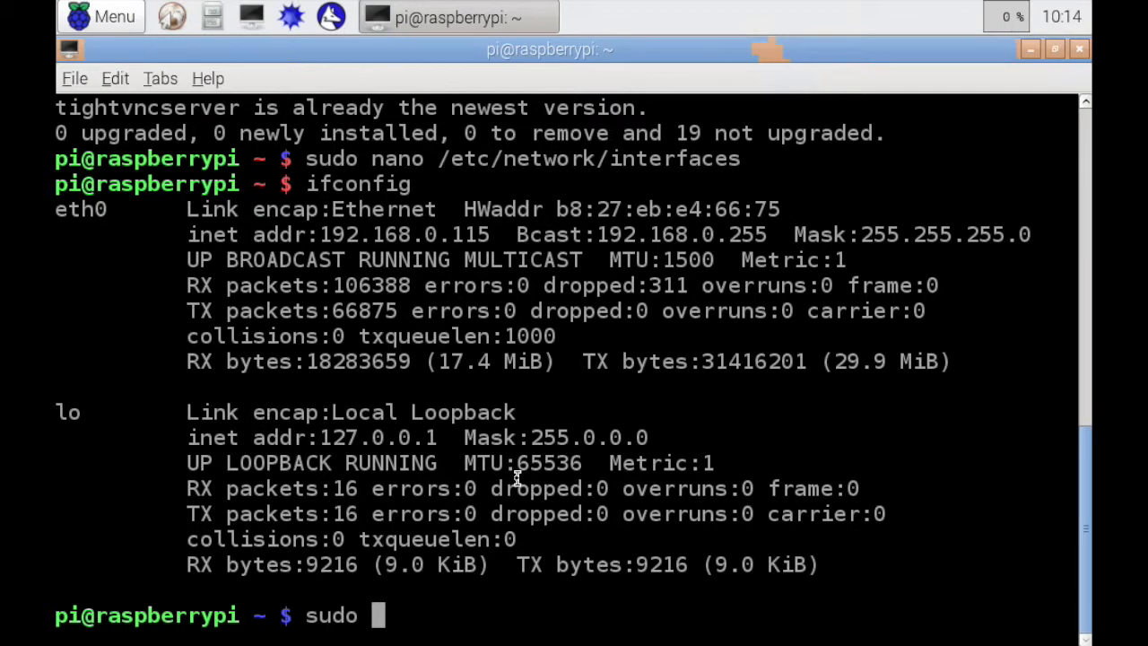
{"action": "type", "text": "shutdown"}
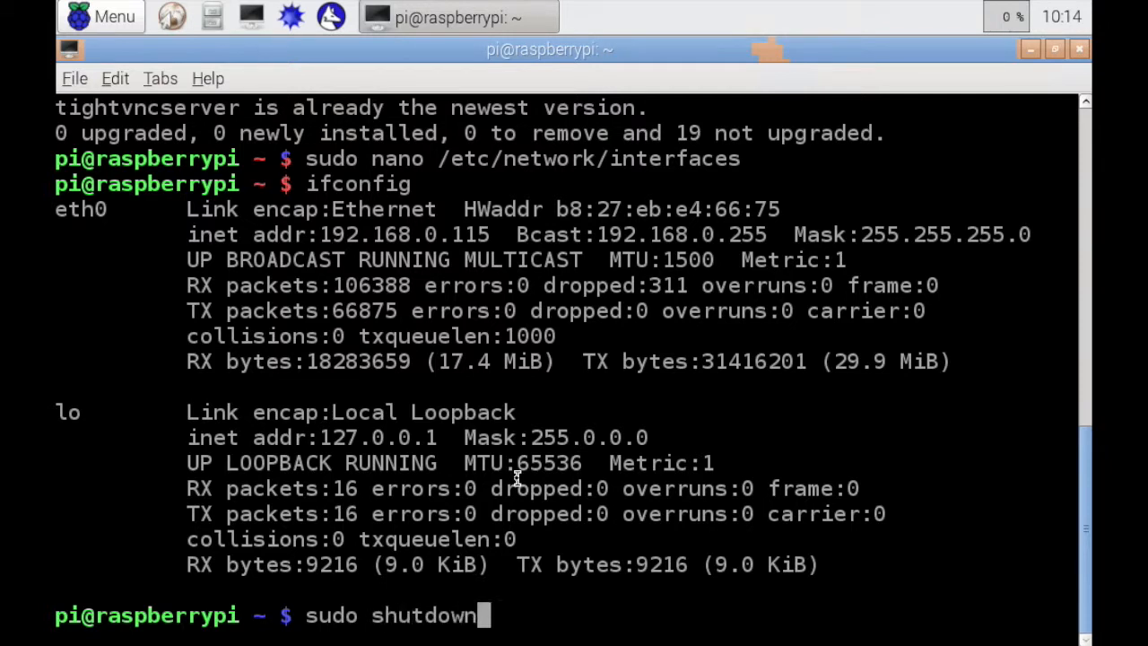
{"action": "type", "text": " -r"}
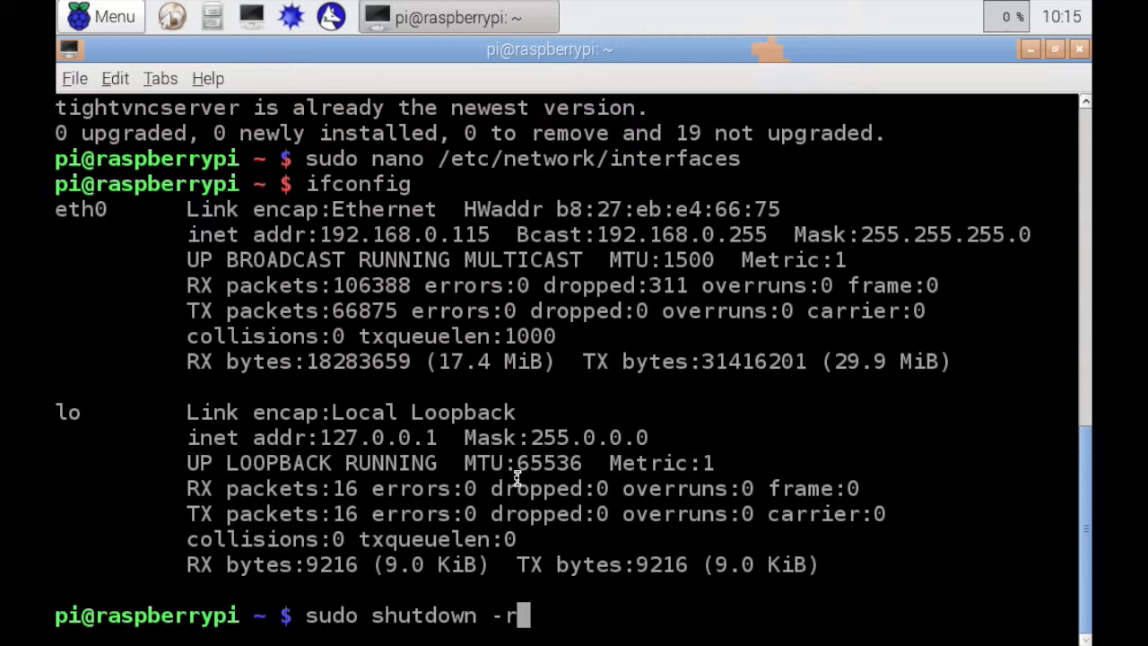
{"action": "type", "text": " now"}
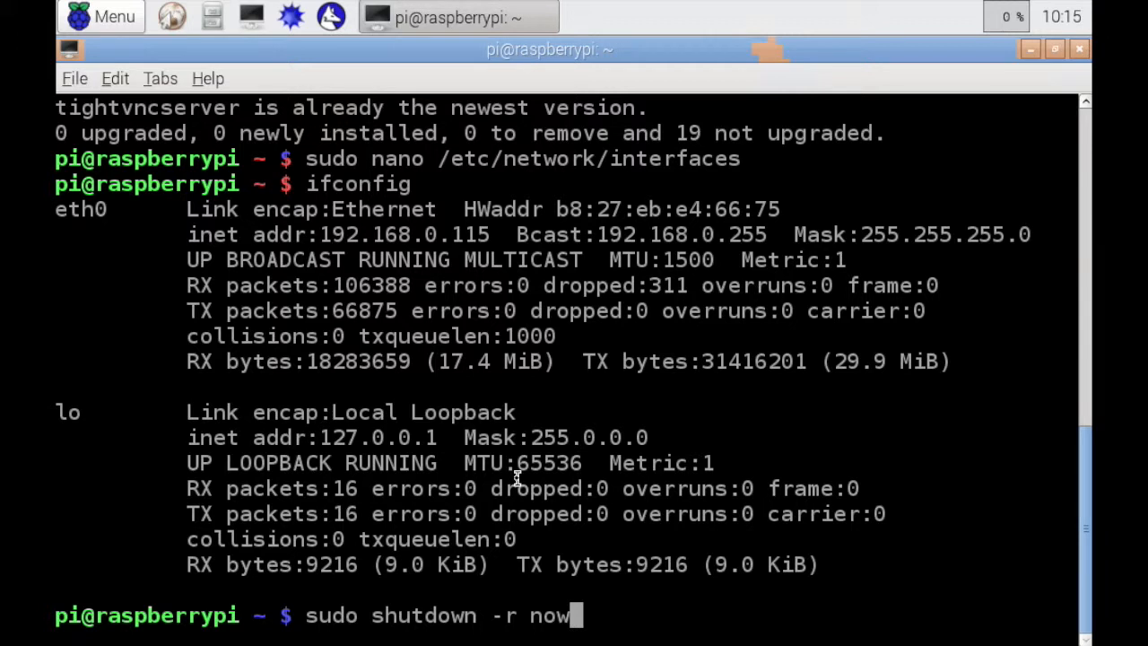
{"action": "key", "text": "BackSpace"}
{"action": "key", "text": "BackSpace"}
{"action": "key", "text": "BackSpace"}
{"action": "key", "text": "BackSpace"}
{"action": "key", "text": "BackSpace"}
{"action": "key", "text": "BackSpace"}
{"action": "key", "text": "BackSpace"}
{"action": "key", "text": "BackSpace"}
{"action": "key", "text": "BackSpace"}
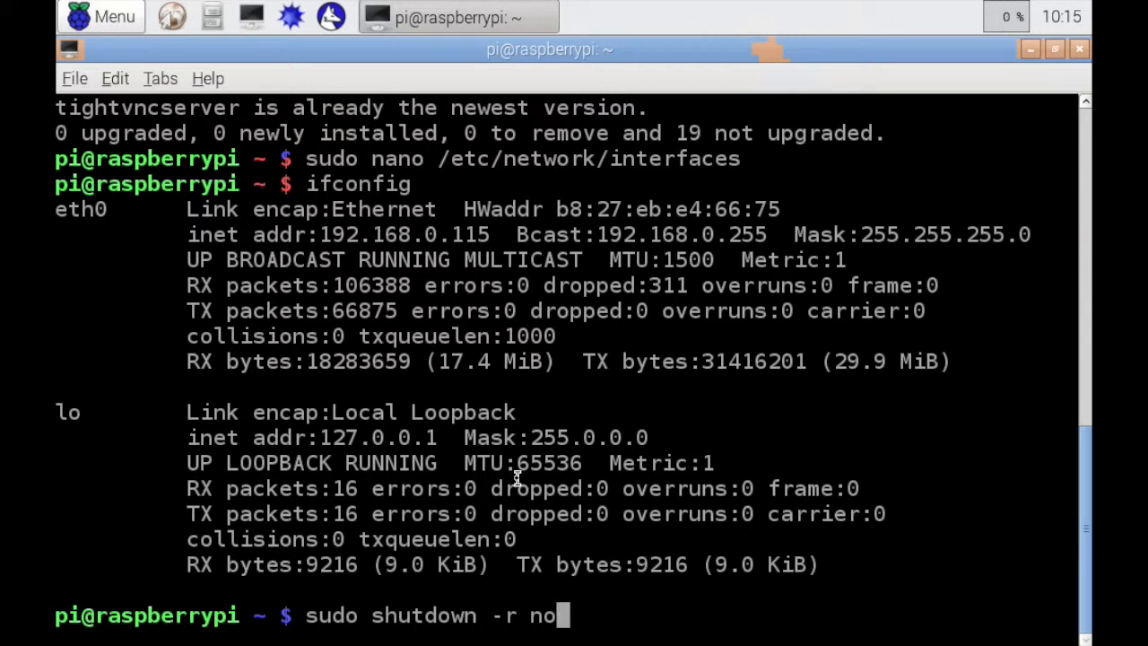
{"action": "key", "text": "BackSpace"}
{"action": "key", "text": "BackSpace"}
{"action": "key", "text": "BackSpace"}
{"action": "key", "text": "BackSpace"}
{"action": "key", "text": "BackSpace"}
{"action": "key", "text": "BackSpace"}
{"action": "key", "text": "BackSpace"}
{"action": "key", "text": "BackSpace"}
{"action": "key", "text": "BackSpace"}
{"action": "key", "text": "BackSpace"}
{"action": "key", "text": "BackSpace"}
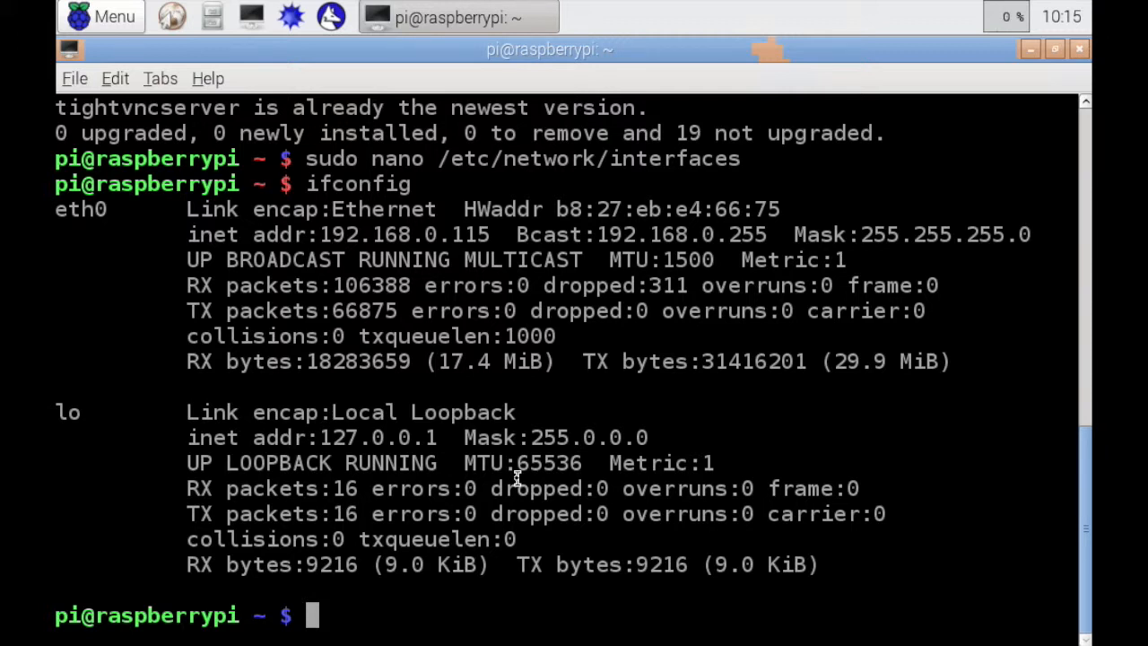
Enter "tightvncserver :1" on the command line to address VNC display 1, without running it
{"action": "type", "text": "tight"}
{"action": "type", "text": "vnc"}
{"action": "key", "text": "BackSpace"}
{"action": "type", "text": "ncser"}
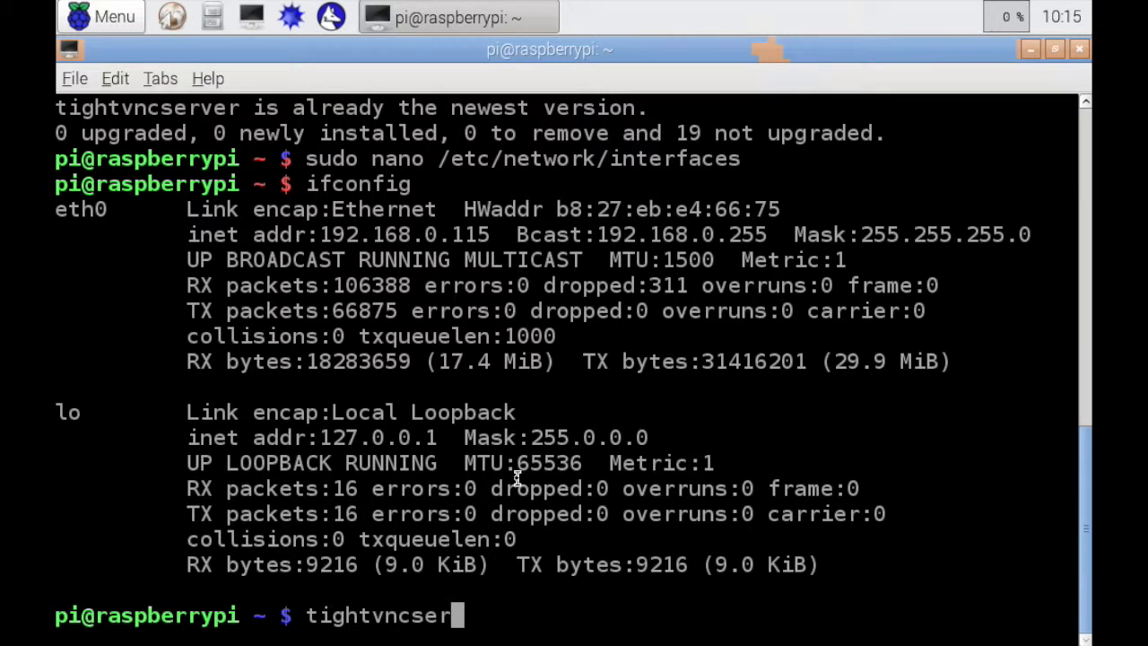
{"action": "type", "text": "ver "}
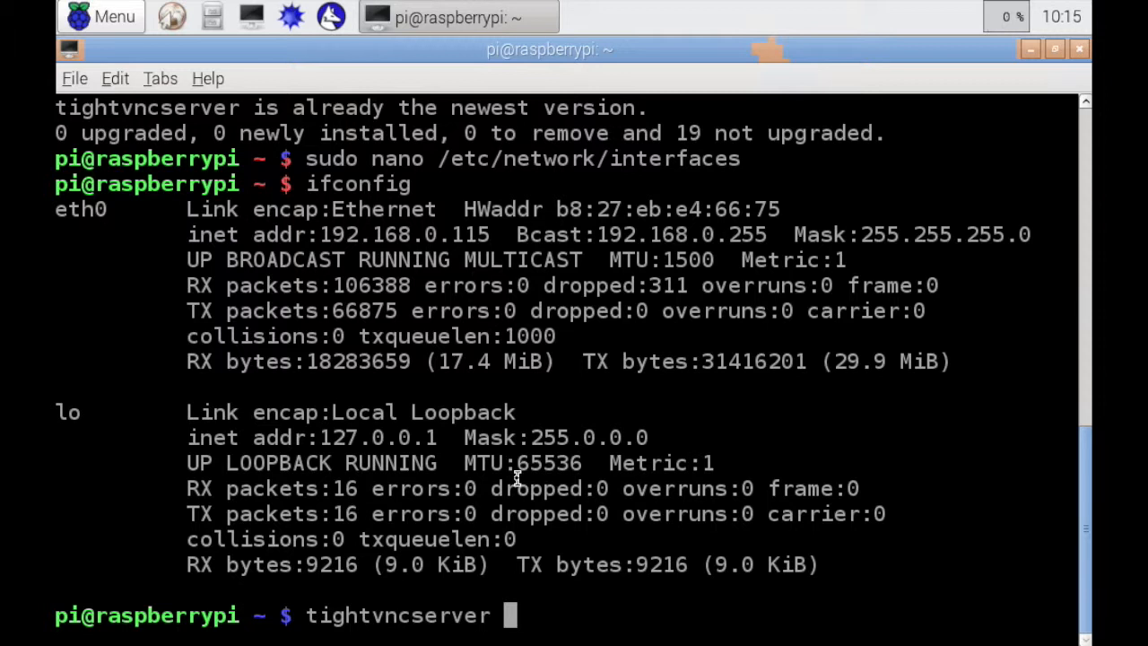
{"action": "type", "text": ":1"}
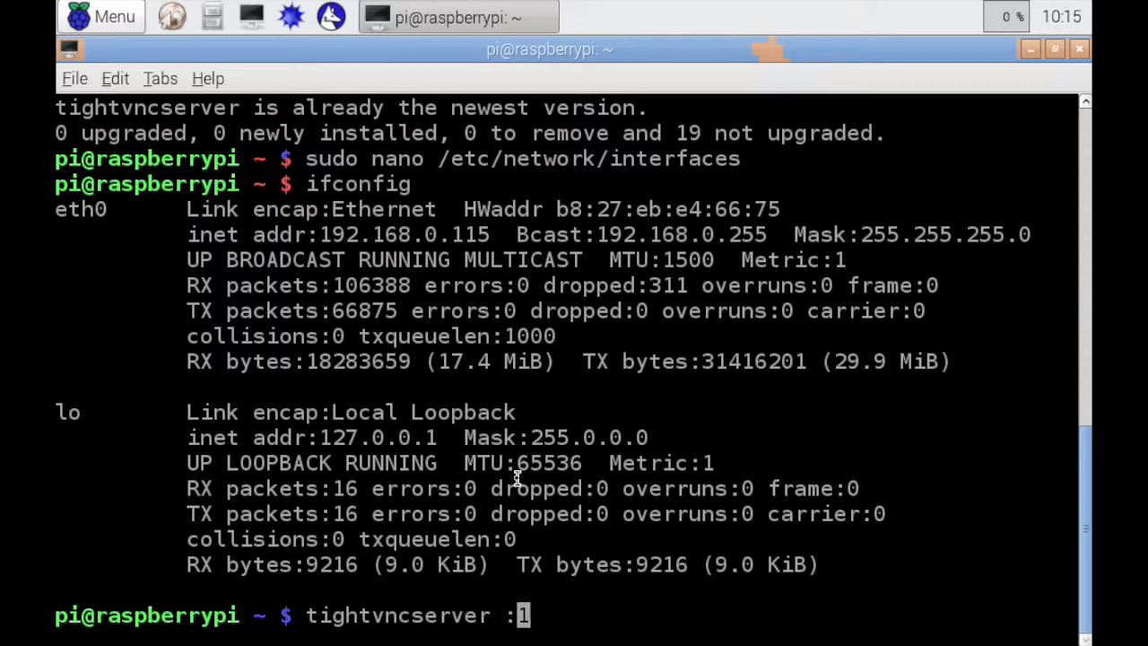
{"action": "key", "text": "Left"}
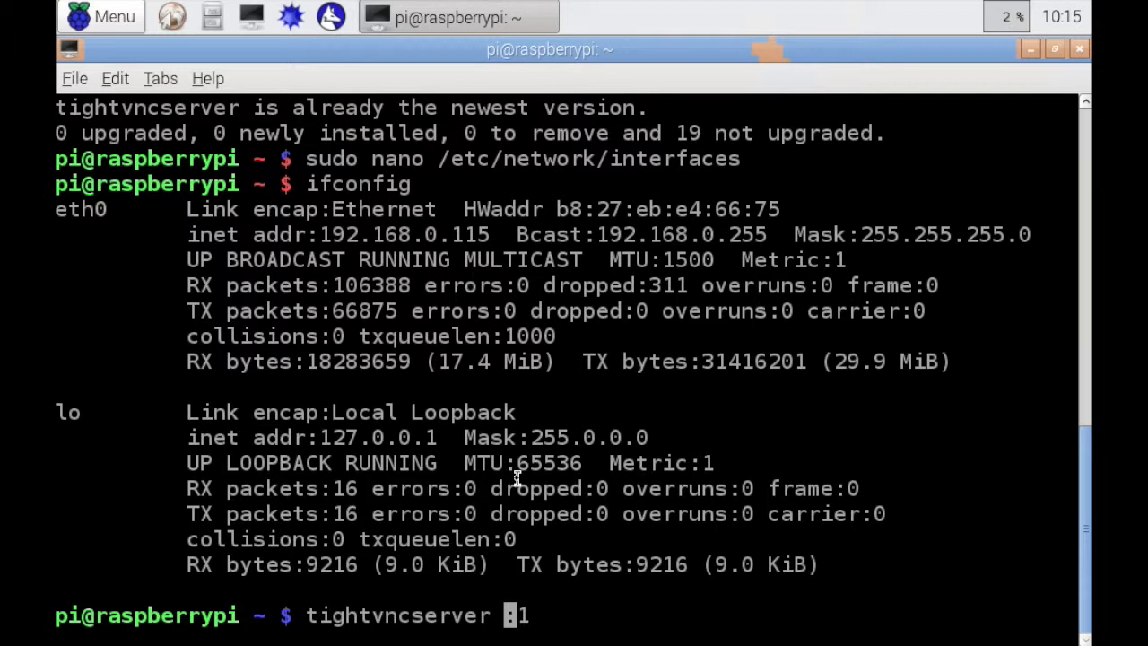
{"action": "key", "text": "Right"}
{"action": "key", "text": "Right"}
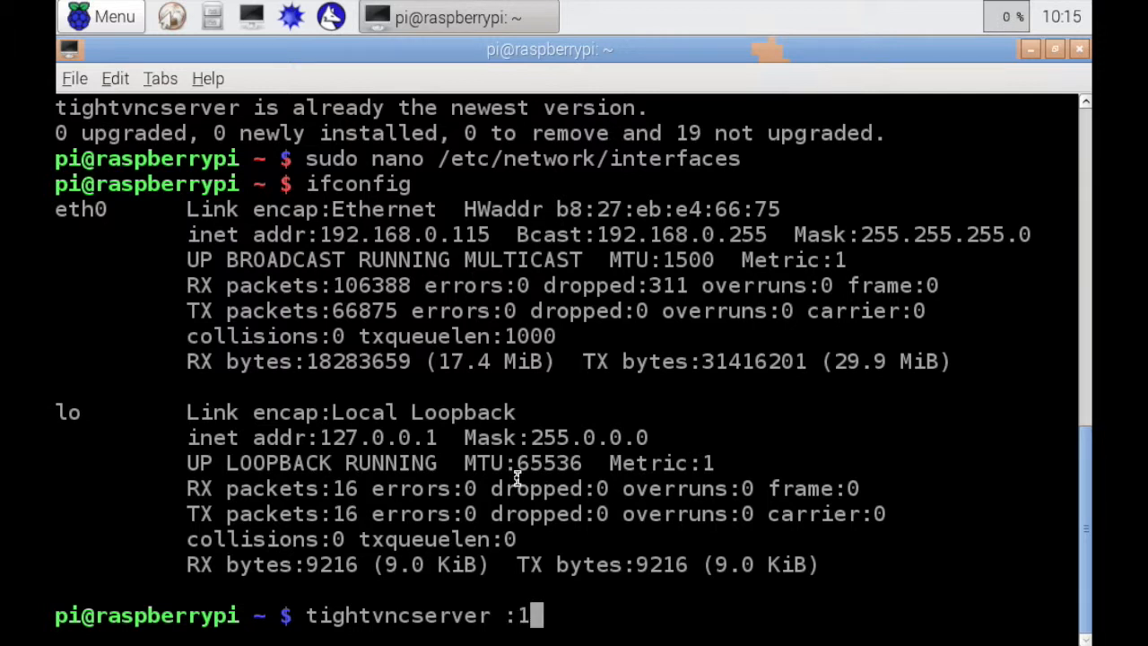
Extend the tightvncserver command with a geometry of 1024x640 and the -dpi option, without running it
{"action": "type", "text": "-g"}
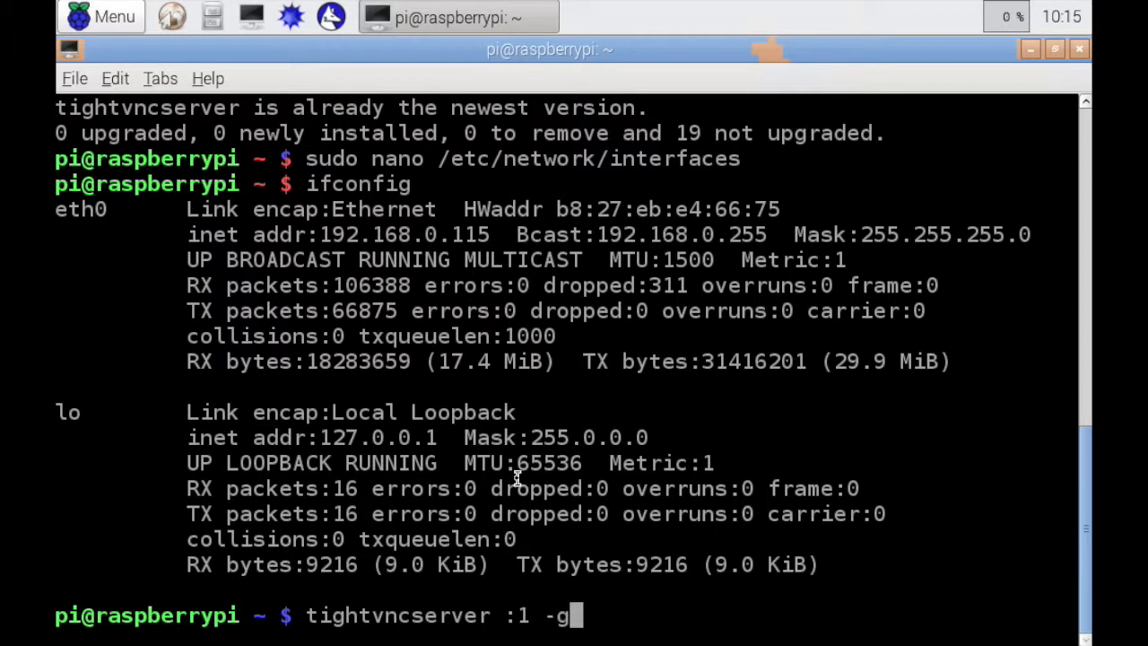
{"action": "type", "text": "eometry"}
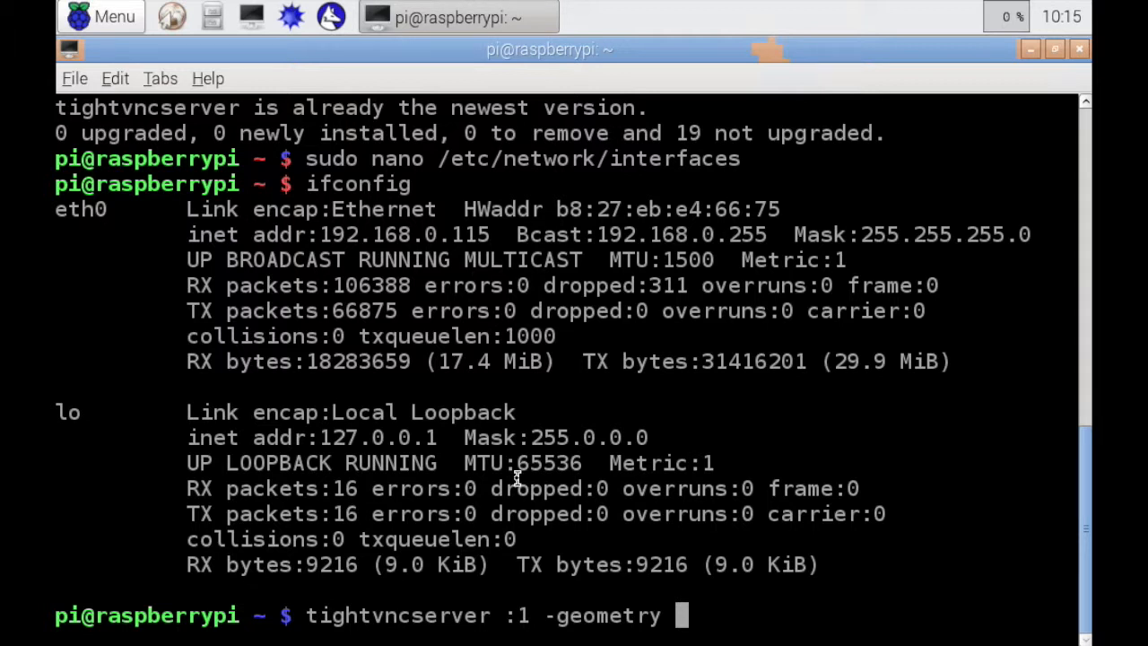
{"action": "type", "text": "10"}
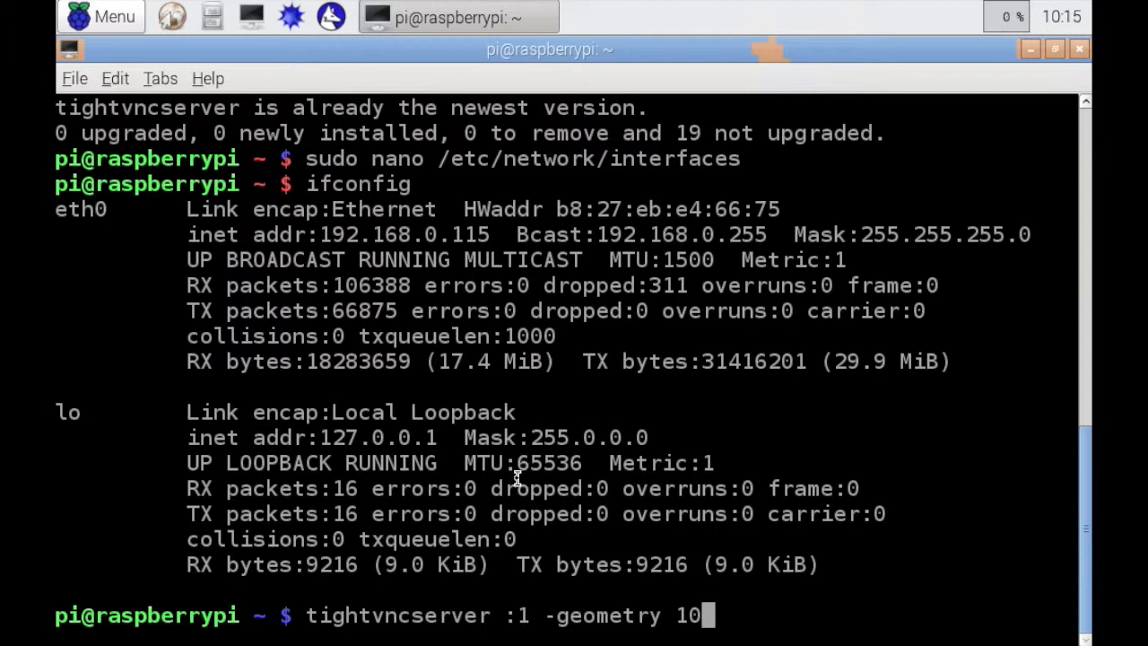
{"action": "type", "text": "24x"}
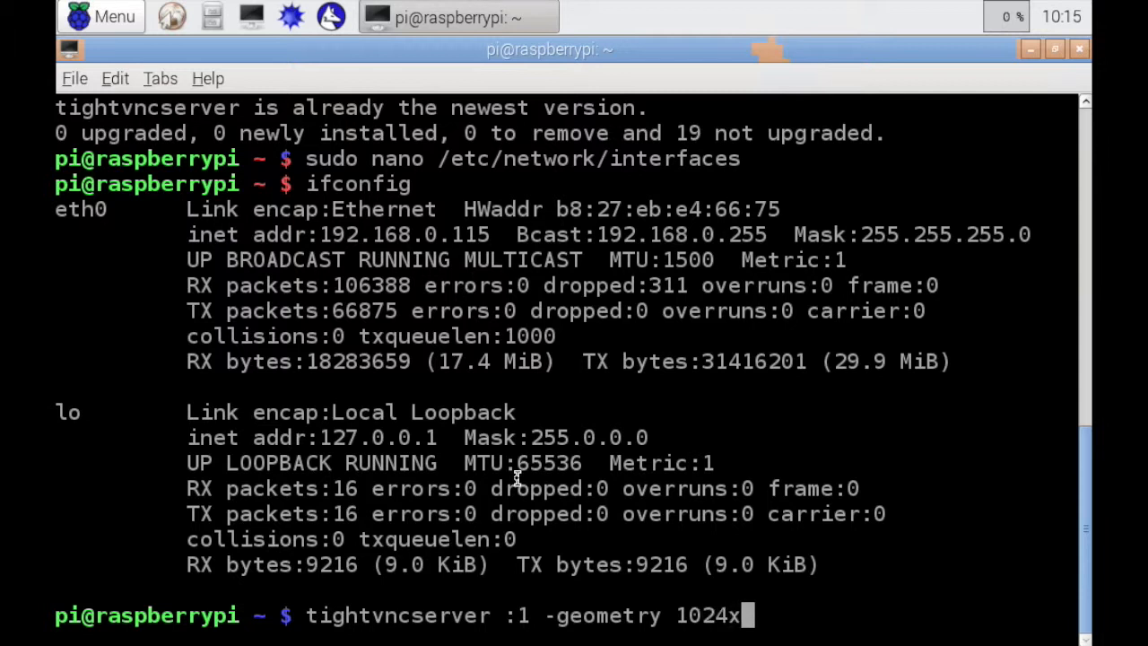
{"action": "type", "text": "640"}
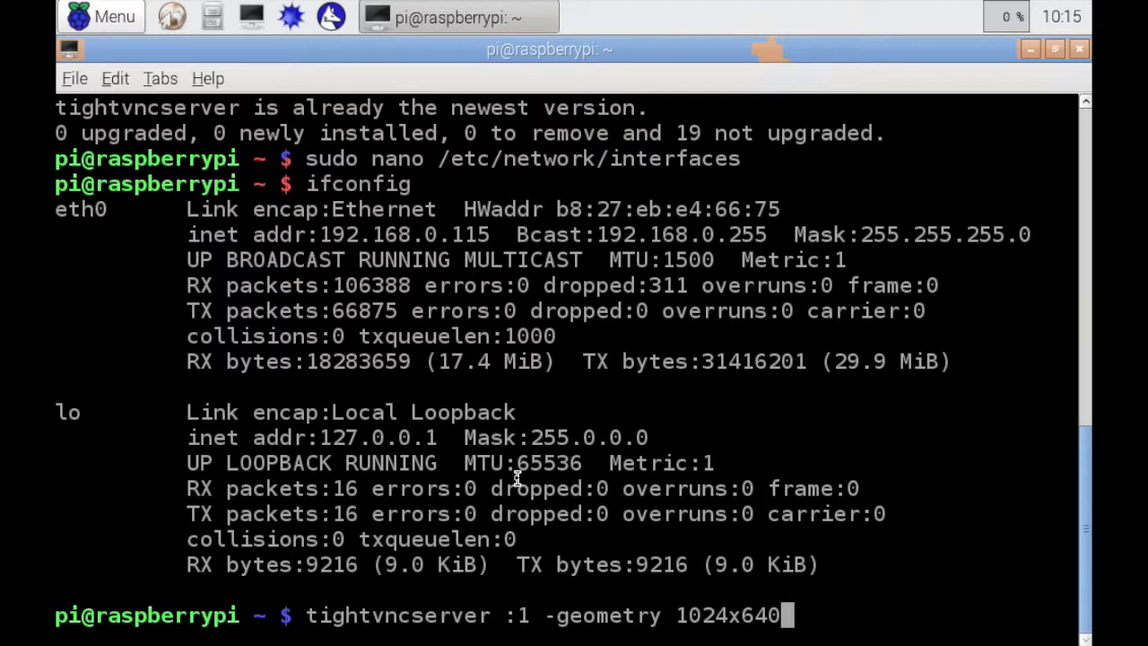
{"action": "type", "text": "-"}
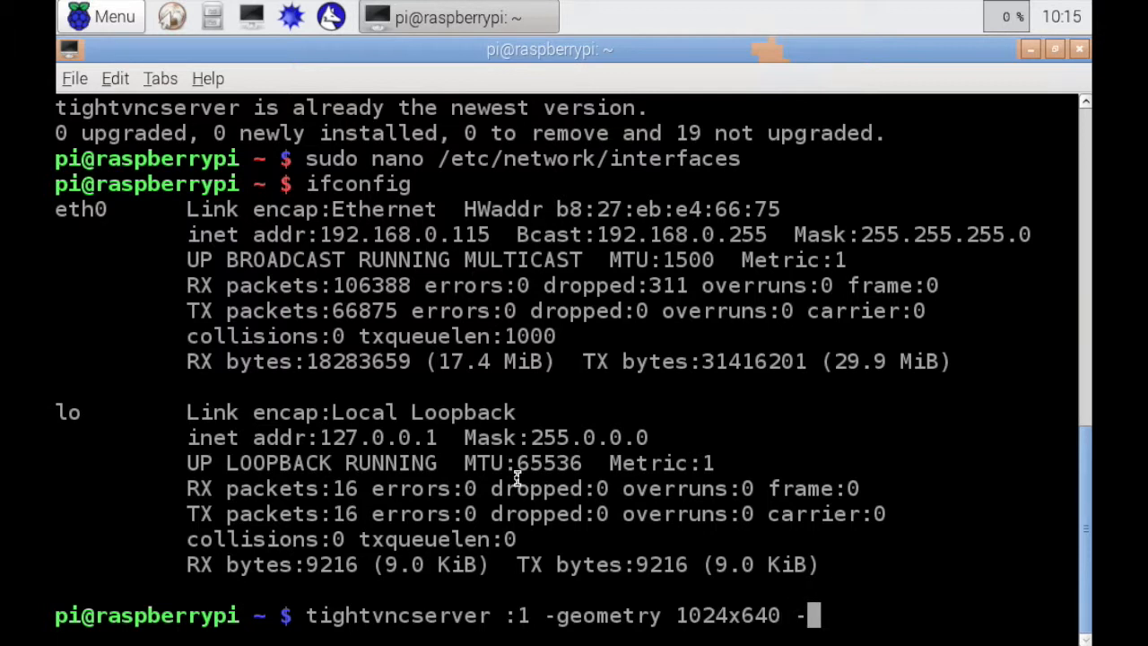
{"action": "type", "text": "dpi 64"}
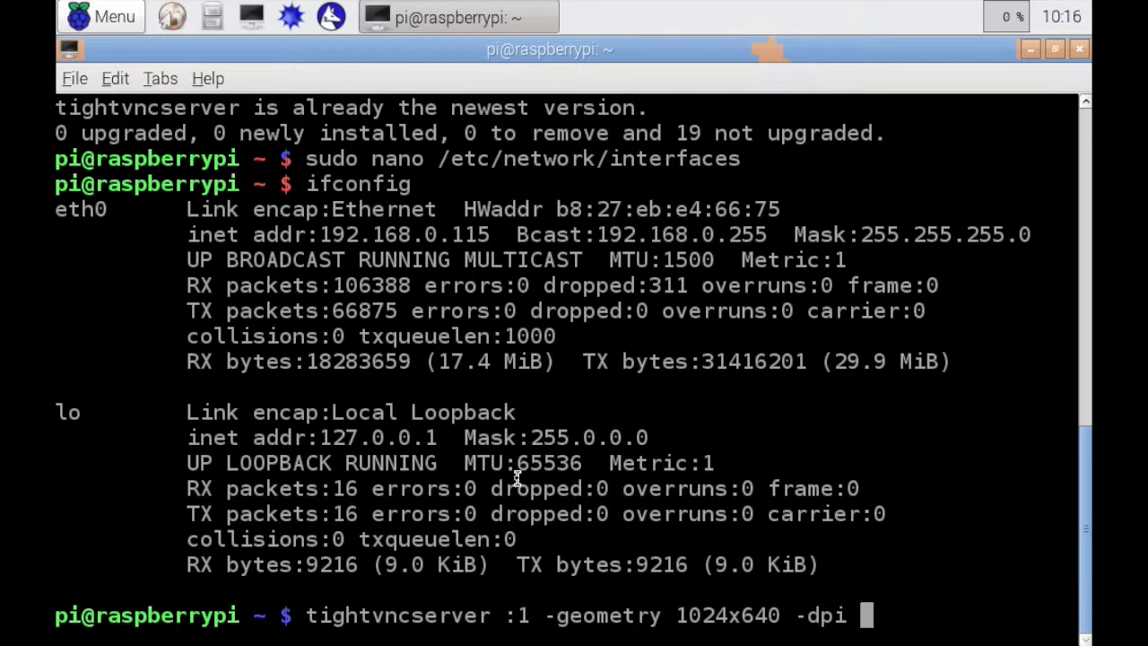
Erase the unrun tightvncserver command and its options from the command line
{"action": "key", "text": "BackSpace"}
{"action": "key", "text": "BackSpace"}
{"action": "key", "text": "BackSpace"}
{"action": "key", "text": "BackSpace"}
{"action": "key", "text": "BackSpace"}
{"action": "key", "text": "BackSpace"}
{"action": "key", "text": "BackSpace"}
{"action": "key", "text": "BackSpace"}
{"action": "key", "text": "BackSpace"}
{"action": "key", "text": "BackSpace"}
{"action": "key", "text": "BackSpace"}
{"action": "key", "text": "BackSpace"}
{"action": "key", "text": "BackSpace"}
{"action": "key", "text": "BackSpace"}
{"action": "key", "text": "BackSpace"}
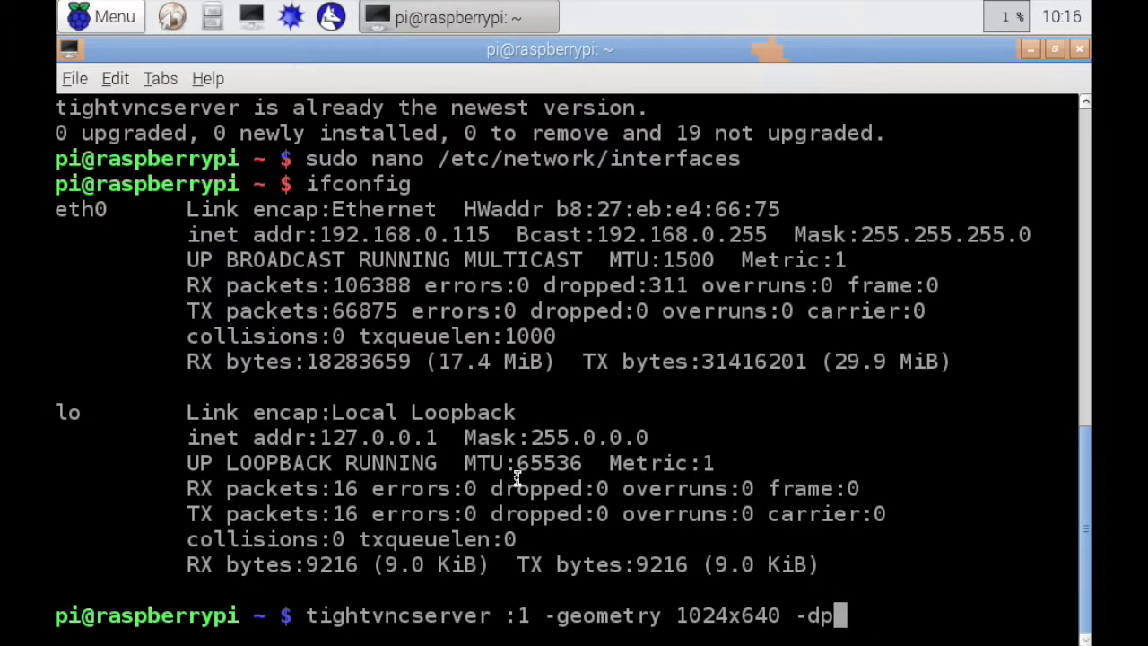
{"action": "key", "text": "BackSpace"}
{"action": "key", "text": "BackSpace"}
{"action": "key", "text": "BackSpace"}
{"action": "key", "text": "BackSpace"}
{"action": "key", "text": "BackSpace"}
{"action": "key", "text": "BackSpace"}
{"action": "key", "text": "BackSpace"}
{"action": "key", "text": "BackSpace"}
{"action": "key", "text": "BackSpace"}
{"action": "key", "text": "BackSpace"}
{"action": "key", "text": "BackSpace"}
{"action": "key", "text": "BackSpace"}
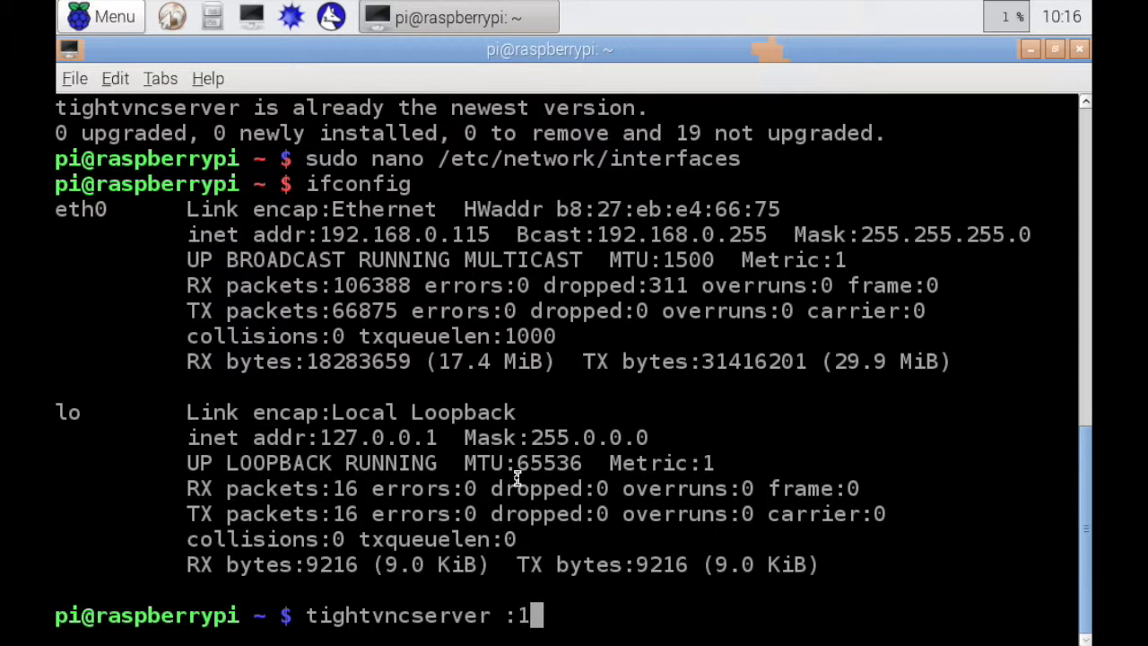
{"action": "key", "text": "BackSpace"}
{"action": "key", "text": "BackSpace"}
{"action": "key", "text": "BackSpace"}
{"action": "key", "text": "BackSpace"}
{"action": "key", "text": "BackSpace"}
{"action": "key", "text": "BackSpace"}
{"action": "key", "text": "BackSpace"}
{"action": "key", "text": "BackSpace"}
{"action": "key", "text": "BackSpace"}
{"action": "key", "text": "BackSpace"}
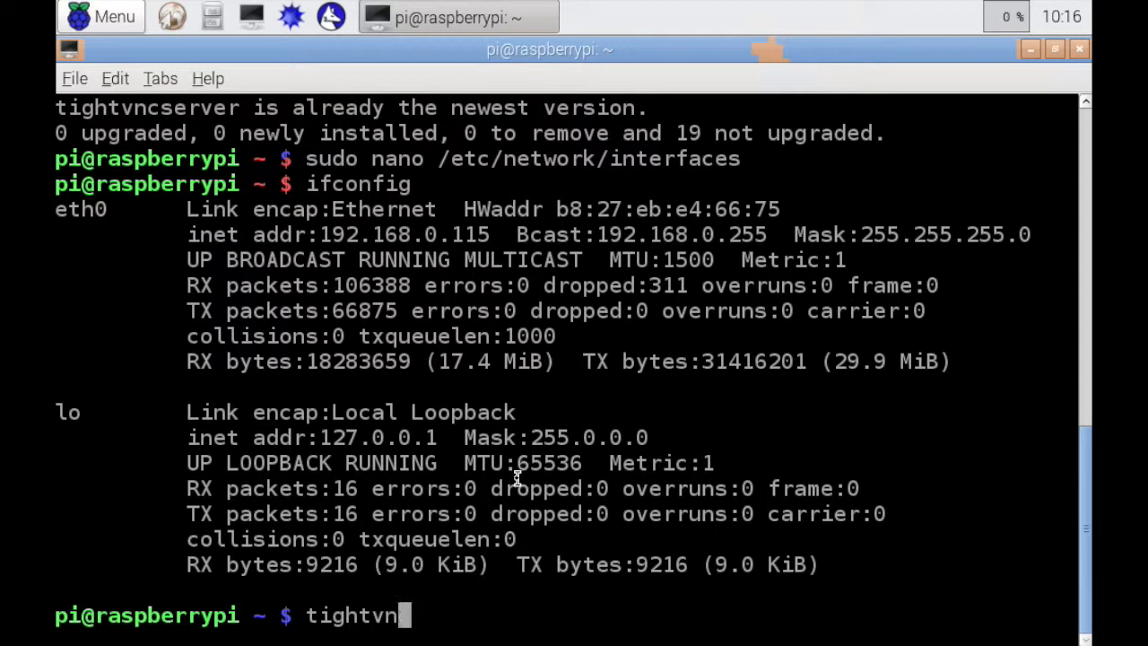
{"action": "key", "text": "BackSpace"}
{"action": "key", "text": "BackSpace"}
{"action": "key", "text": "BackSpace"}
{"action": "key", "text": "BackSpace"}
{"action": "key", "text": "BackSpace"}
{"action": "key", "text": "BackSpace"}
{"action": "key", "text": "BackSpace"}
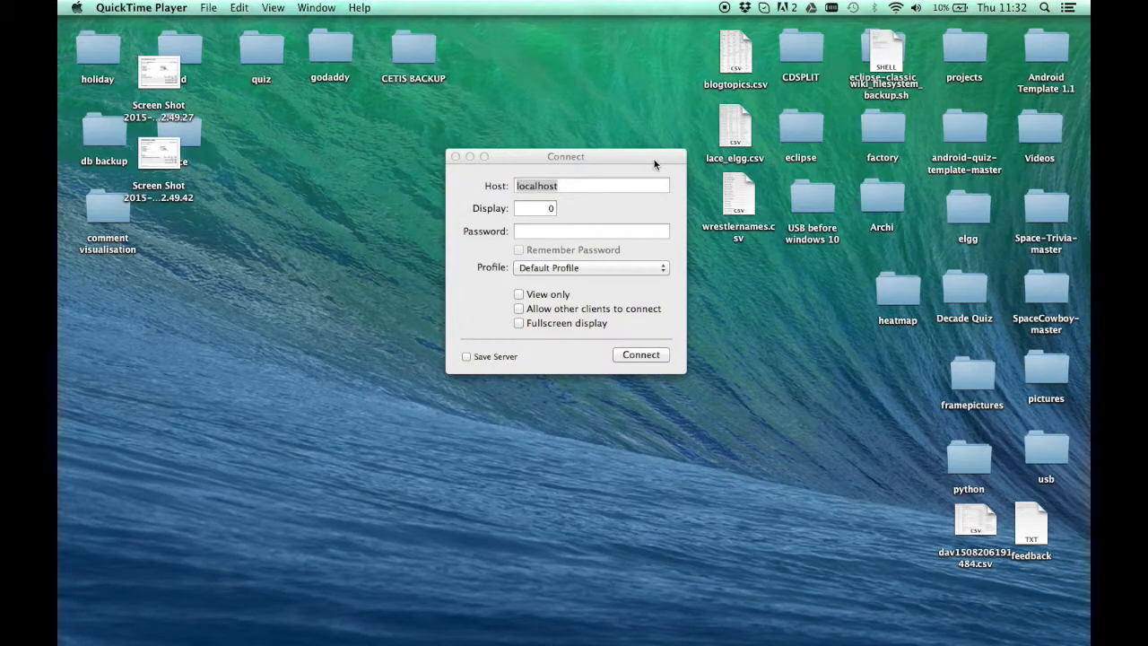
Switch to Chicken of the VNC and reposition its Connect dialog slightly on the desktop
{"action": "left_click_drag", "start_coordinate": [655, 162], "coordinate": [619, 196]}
{"action": "left_click_drag", "start_coordinate": [670, 152], "coordinate": [672, 153]}
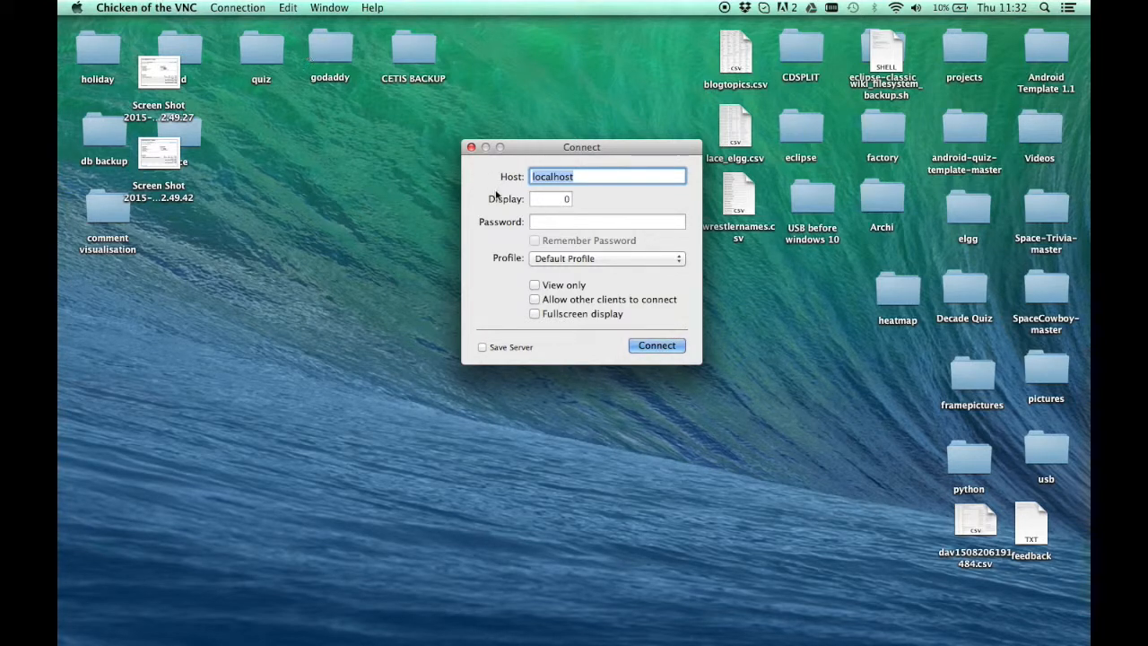
{"action": "left_click", "coordinate": [240, 8]}
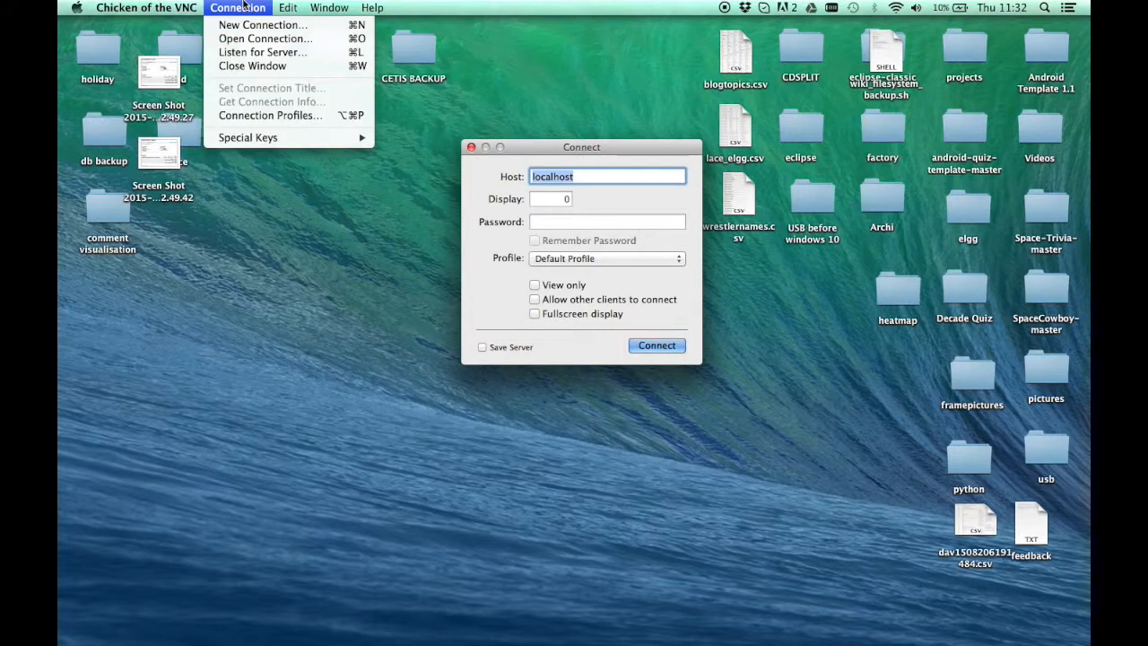
{"action": "left_click", "coordinate": [583, 177]}
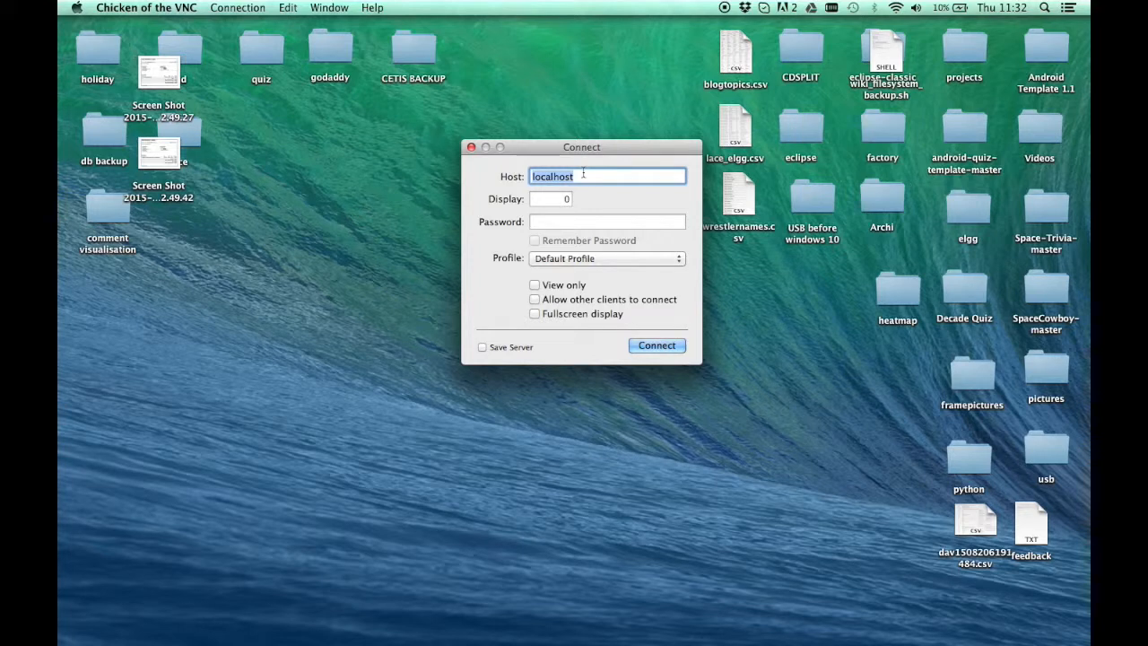
Set the host of the new VNC connection to 192.168.0.115
{"action": "type", "text": "192.168.0.5"}
{"action": "key", "text": "Tab"}
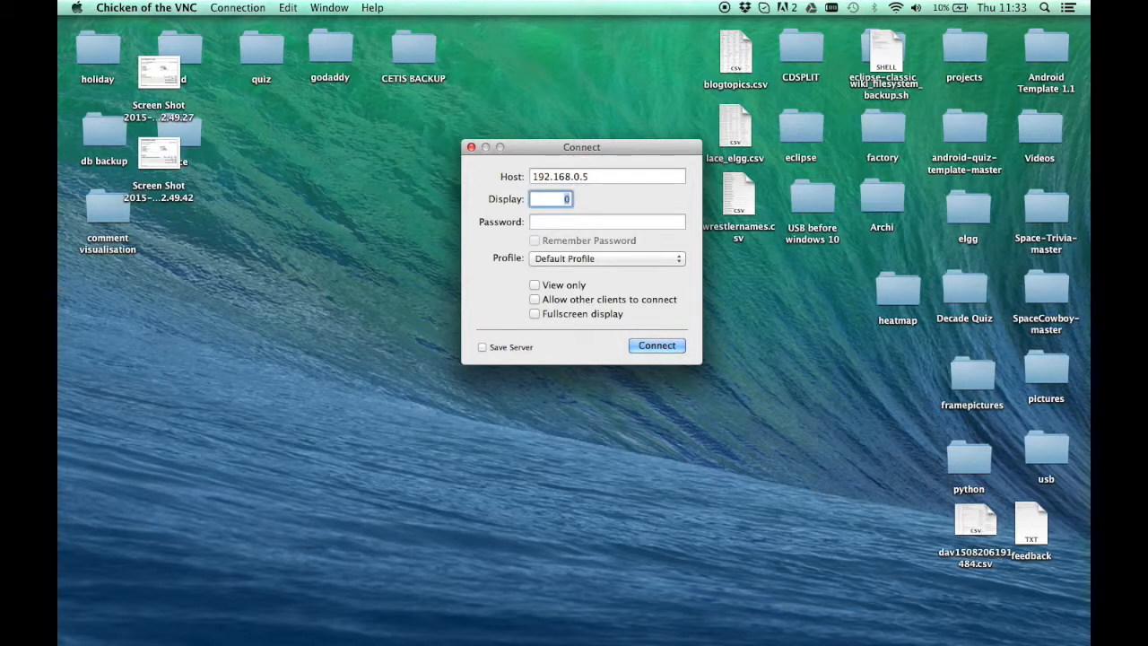
{"action": "left_click", "coordinate": [649, 175]}
{"action": "key", "text": "BackSpace"}
{"action": "type", "text": "115"}
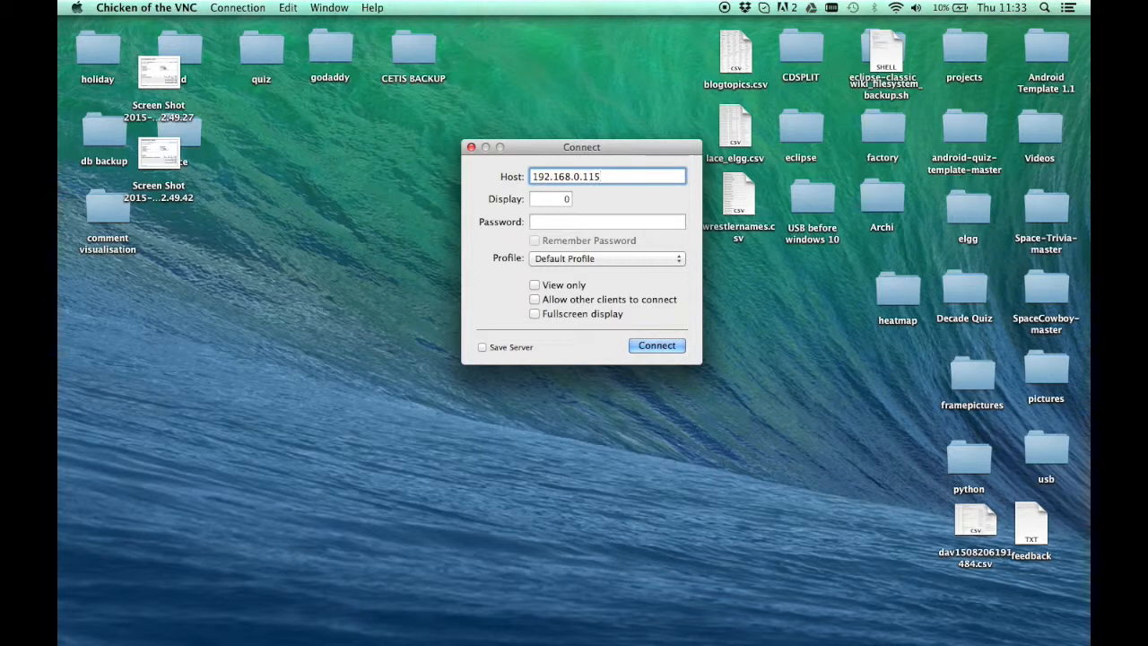
{"action": "key", "text": "Tab"}
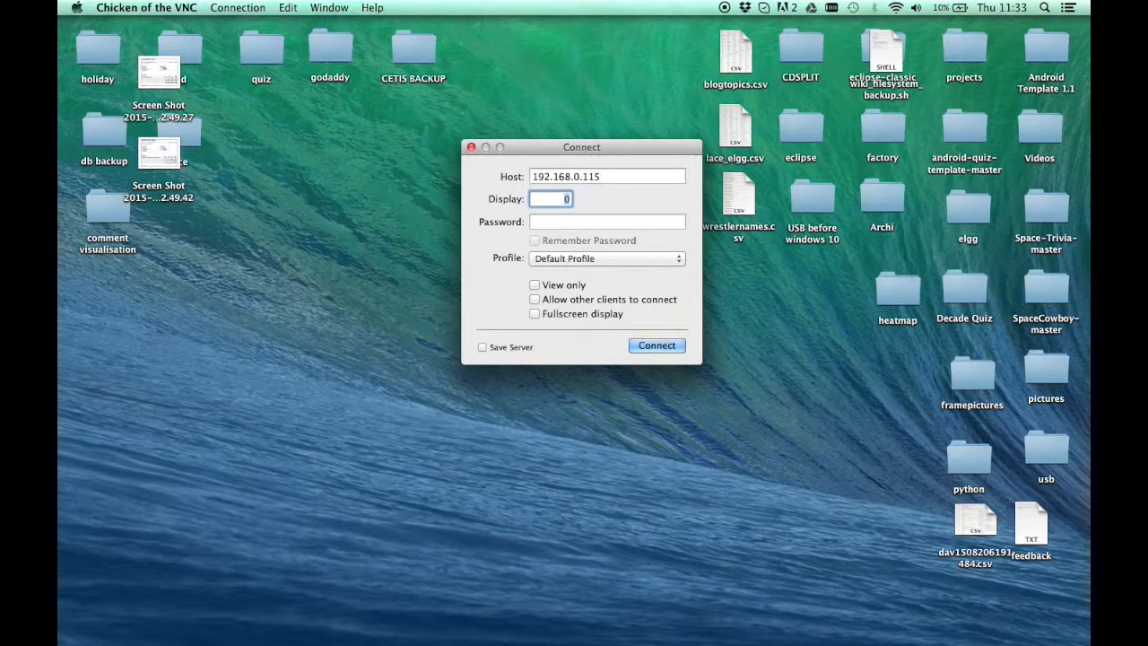
Set the display to 1, enter the VNC password and connect to the Raspberry Pi
{"action": "type", "text": "1"}
{"action": "key", "text": "Tab"}
{"action": "type", "text": "•••••"}
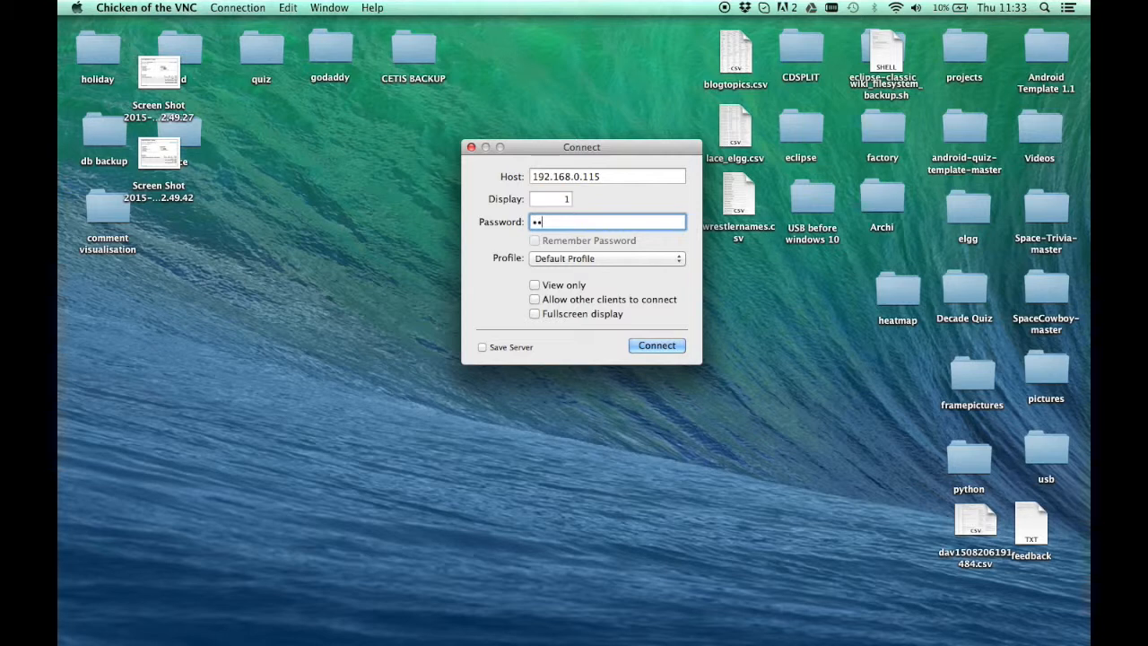
{"action": "type", "text": "•••"}
{"action": "left_click", "coordinate": [639, 346]}
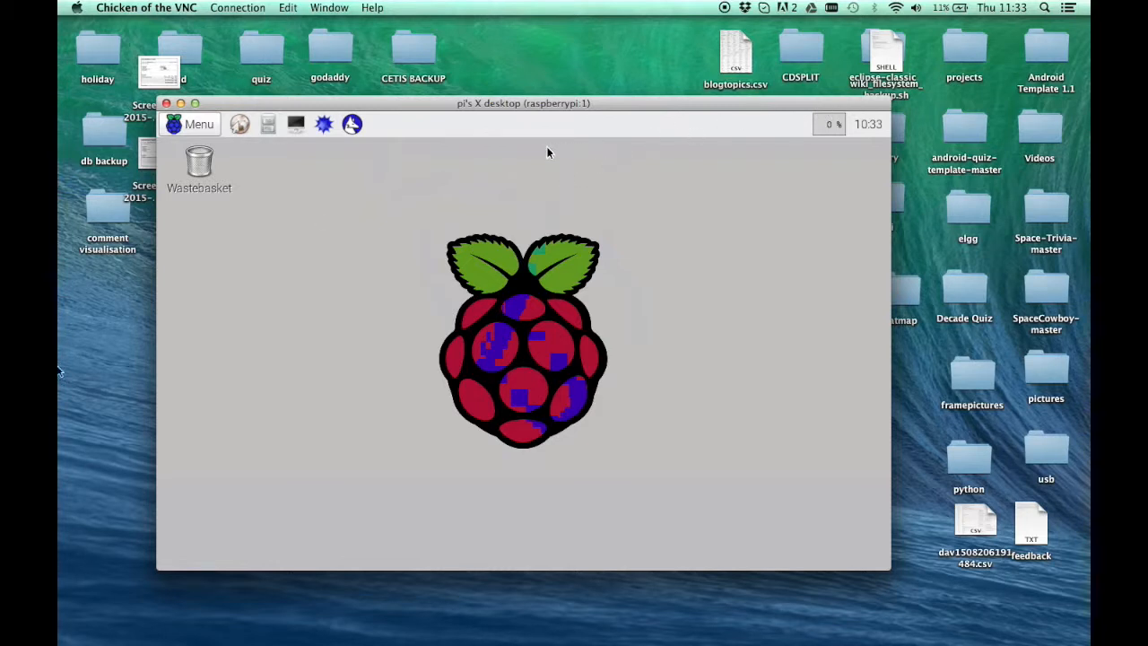
{"action": "mouse_move", "coordinate": [59, 401]}
{"action": "left_click", "coordinate": [73, 368]}
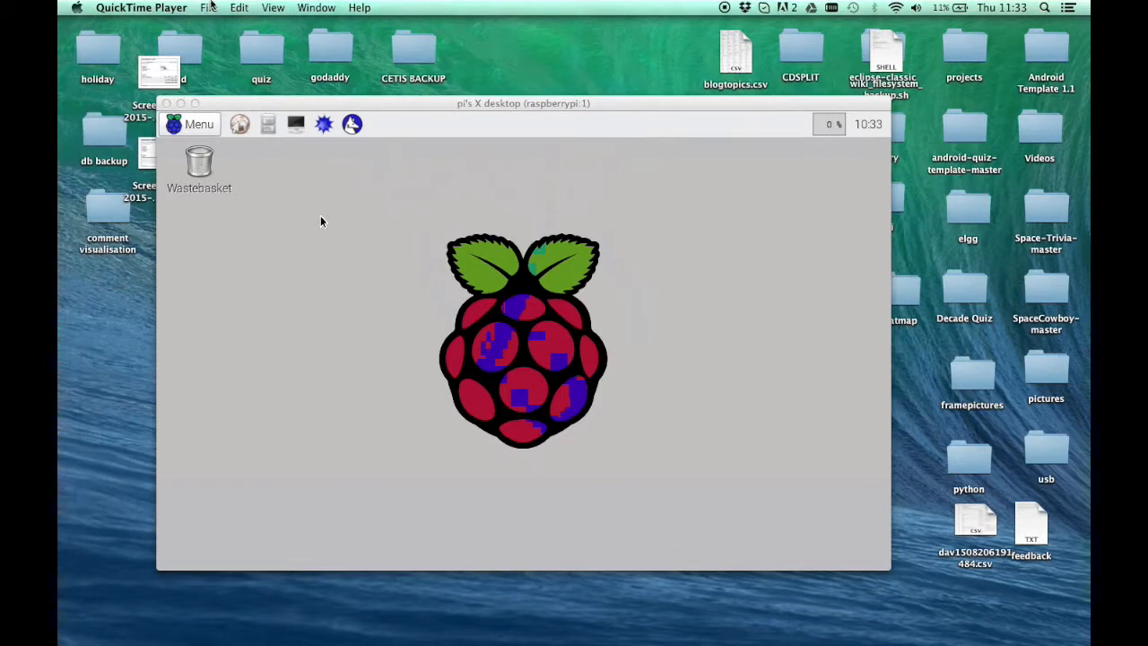
{"action": "left_click", "coordinate": [208, 7]}
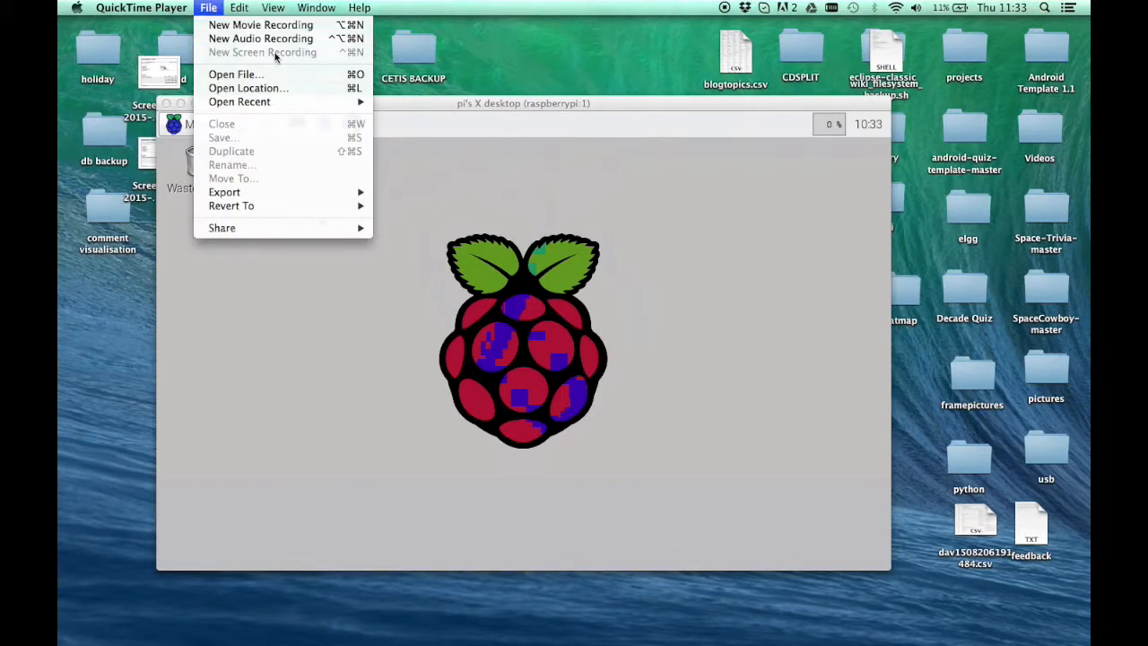
{"action": "left_click", "coordinate": [530, 159]}
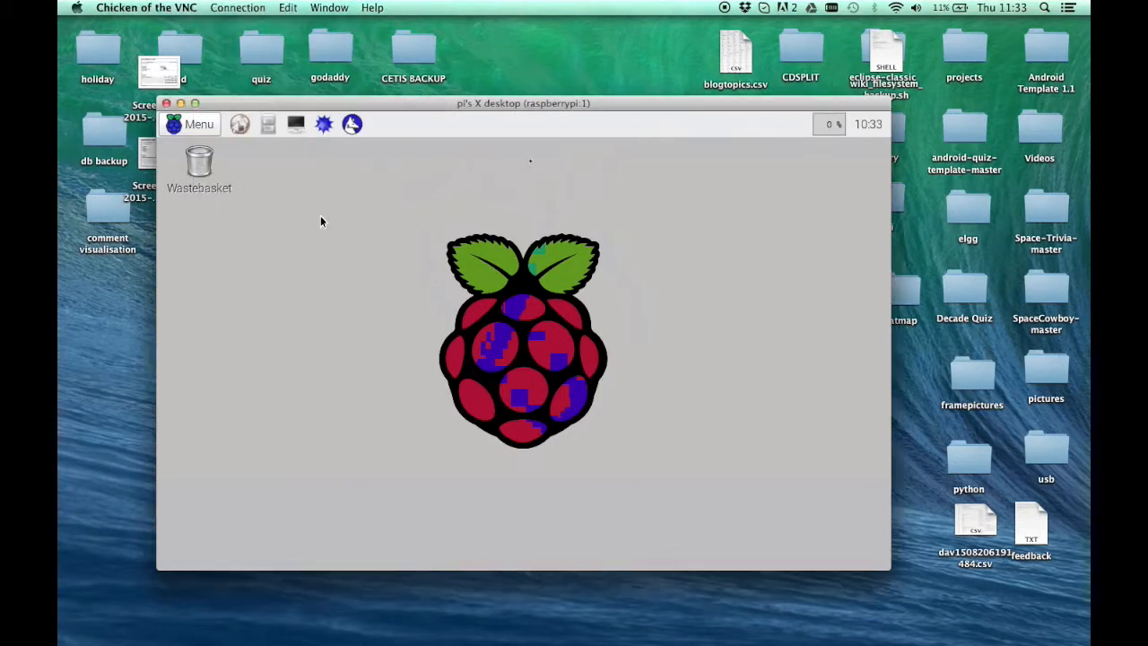